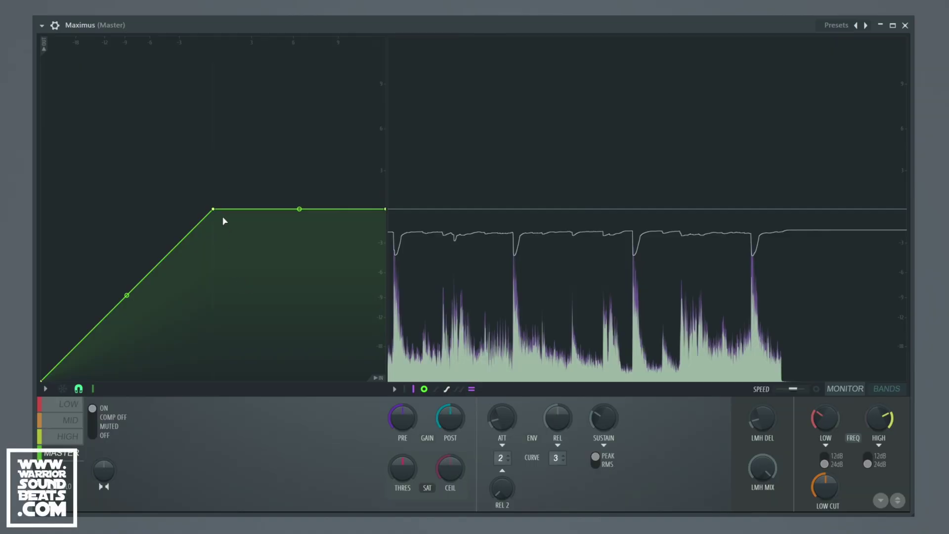
# Step: Round the Master band curve with a lower knee and flattened top, raise THRES, lower CEIL
pyautogui.moveTo(213, 209); pyautogui.dragTo(168, 276)
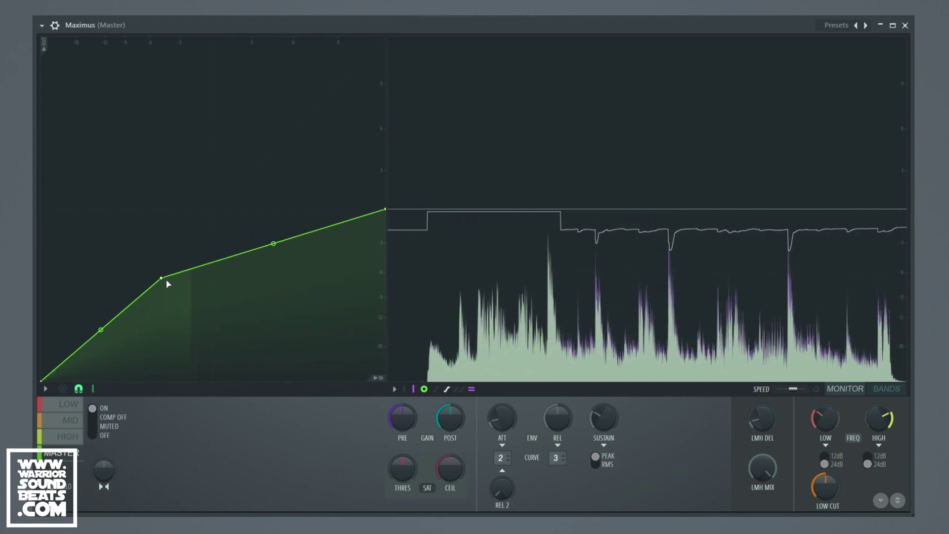
pyautogui.moveTo(162, 277); pyautogui.dragTo(127, 278)
pyautogui.moveTo(256, 243); pyautogui.dragTo(256, 220)
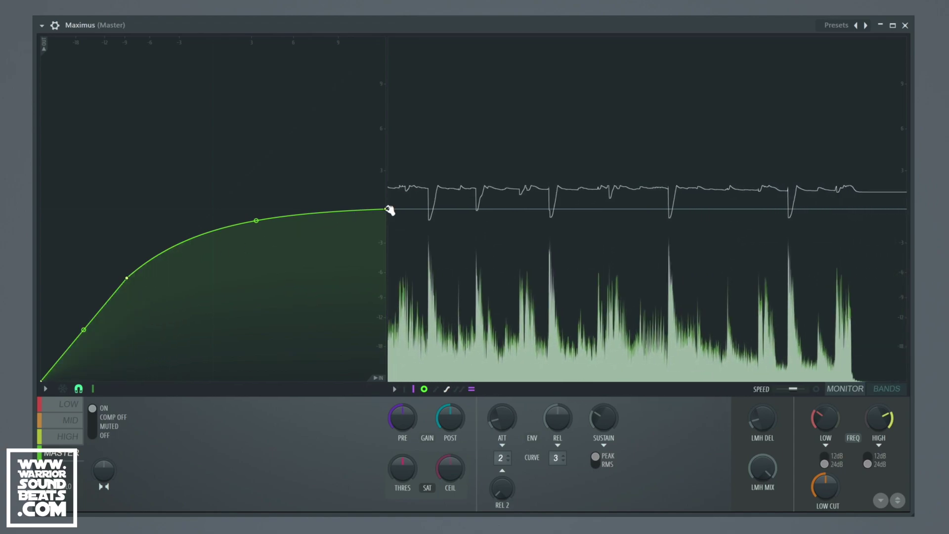
pyautogui.moveTo(385, 209); pyautogui.dragTo(368, 287)
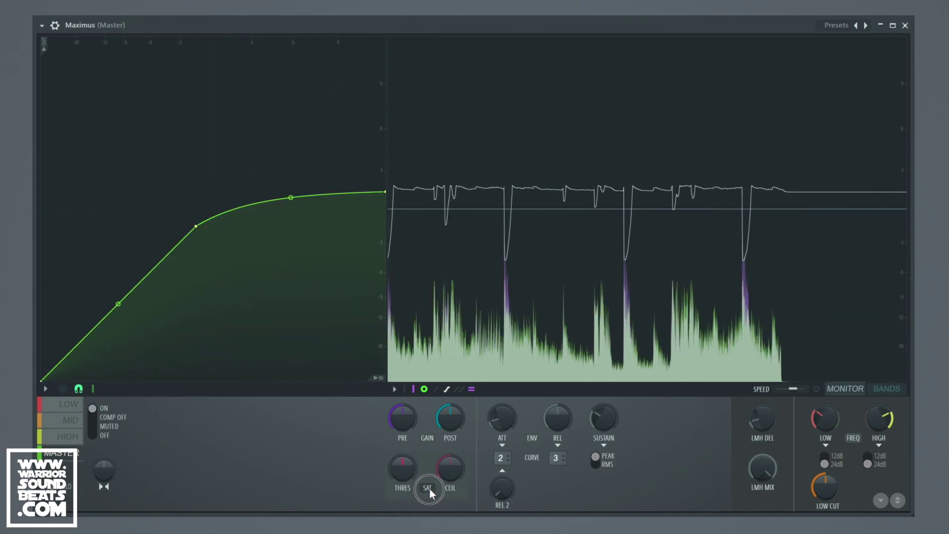
pyautogui.moveTo(401, 470)
pyautogui.mouseDown()
pyautogui.moveTo(401, 445)
pyautogui.moveTo(398, 473)
pyautogui.moveTo(403, 454)
pyautogui.mouseUp()
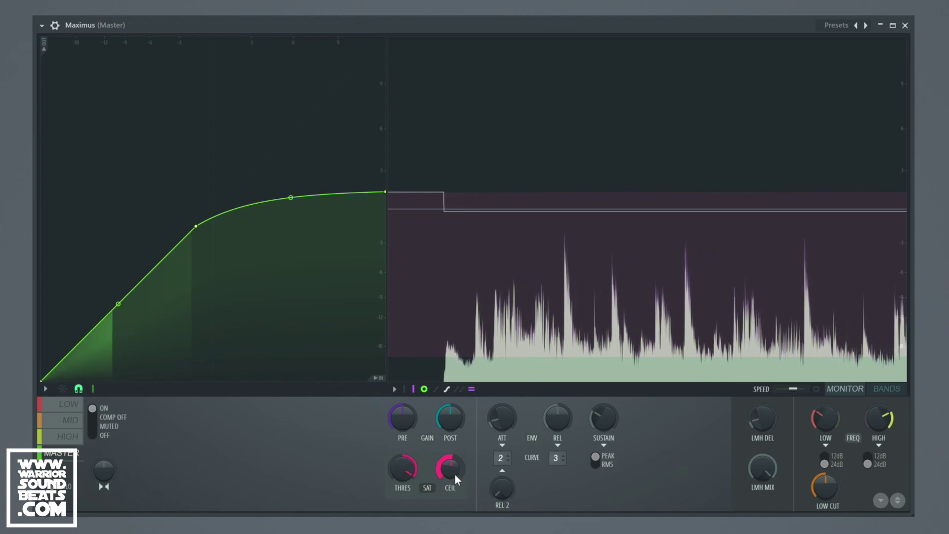
pyautogui.moveTo(454, 475)
pyautogui.mouseDown()
pyautogui.moveTo(455, 505)
pyautogui.moveTo(452, 474)
pyautogui.mouseUp()
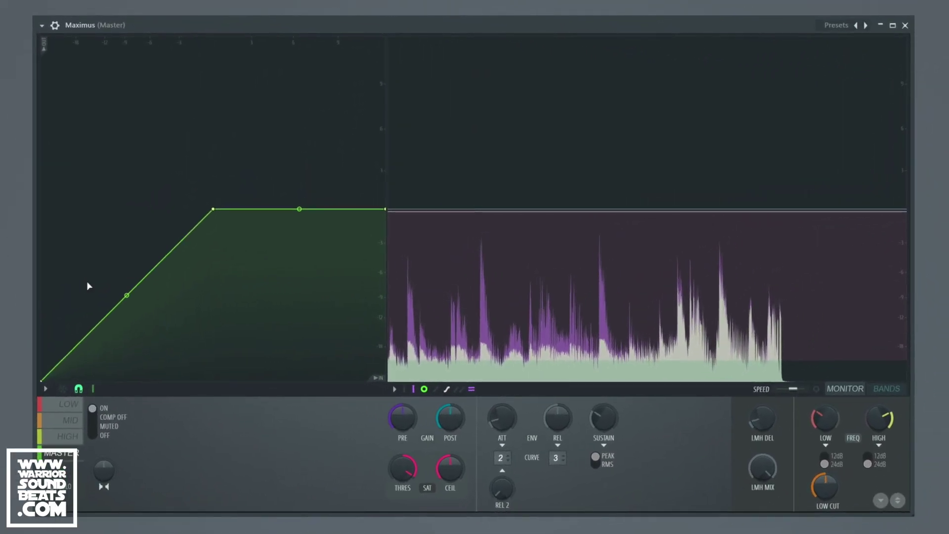
# Step: Drag the Master curve's end point to the top, making a straight 1:1 diagonal
pyautogui.moveTo(385, 208); pyautogui.dragTo(382, 30)
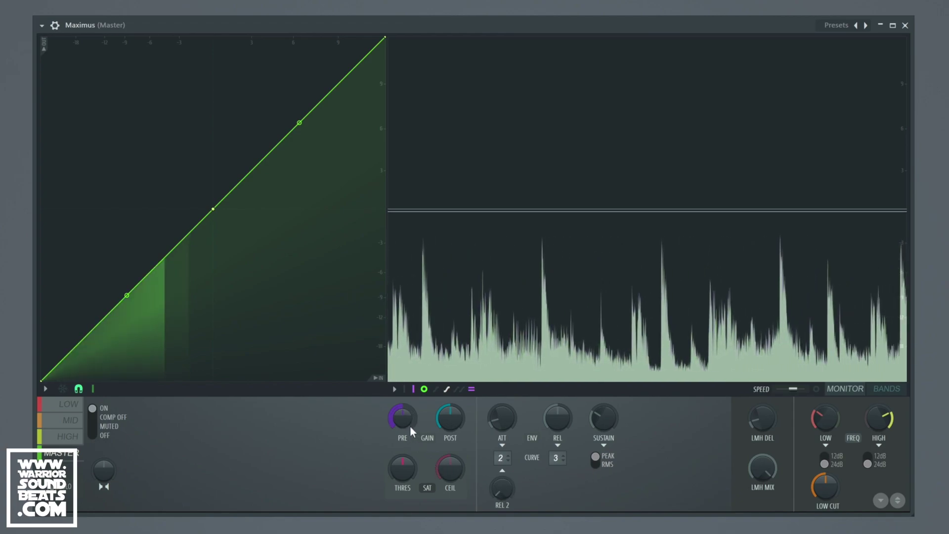
# Step: Raise the Master PRE gain and flatten the curve's top at the 0 dB line
pyautogui.moveTo(403, 426); pyautogui.dragTo(403, 418)
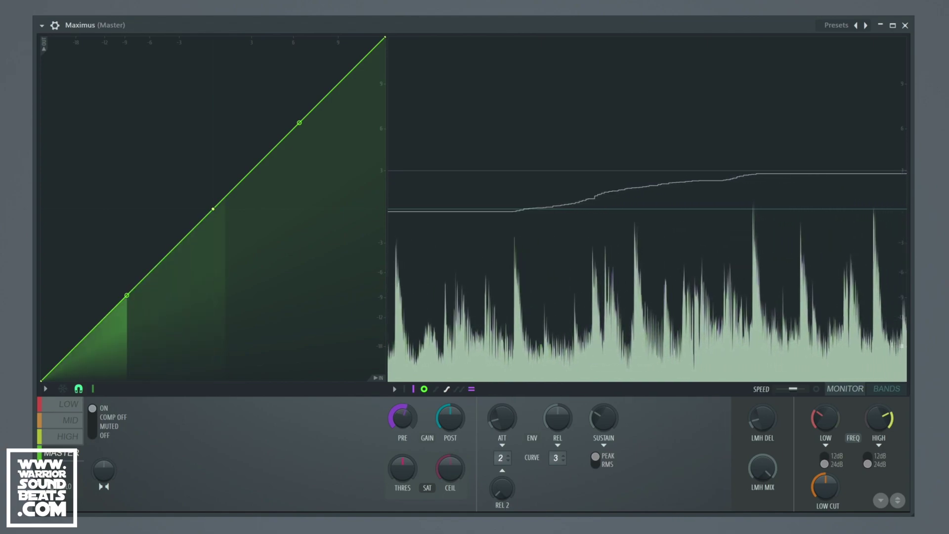
pyautogui.scroll(-4, 403, 421)
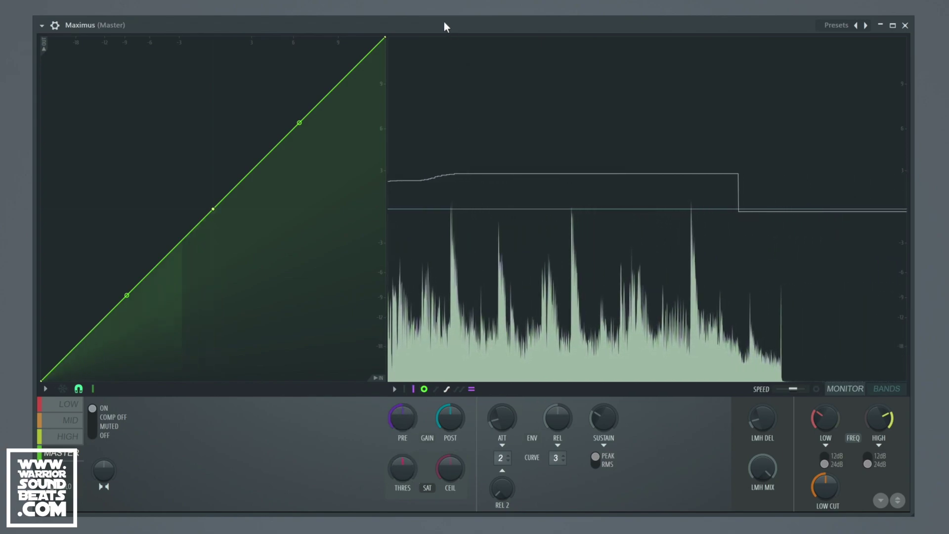
pyautogui.moveTo(388, 38); pyautogui.dragTo(362, 208)
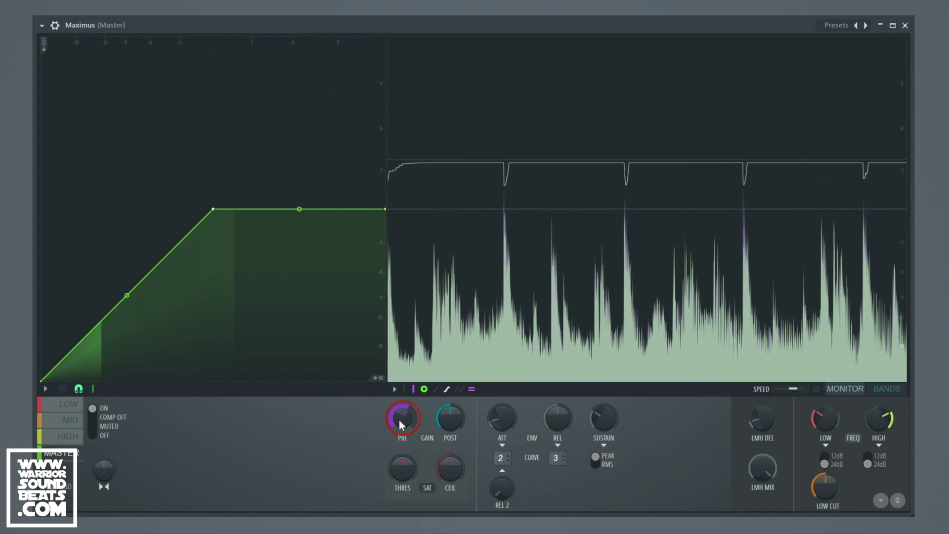
# Step: Push the Master PRE knob higher to drive harder into the 0 dB limit
pyautogui.moveTo(401, 426); pyautogui.dragTo(401, 409)
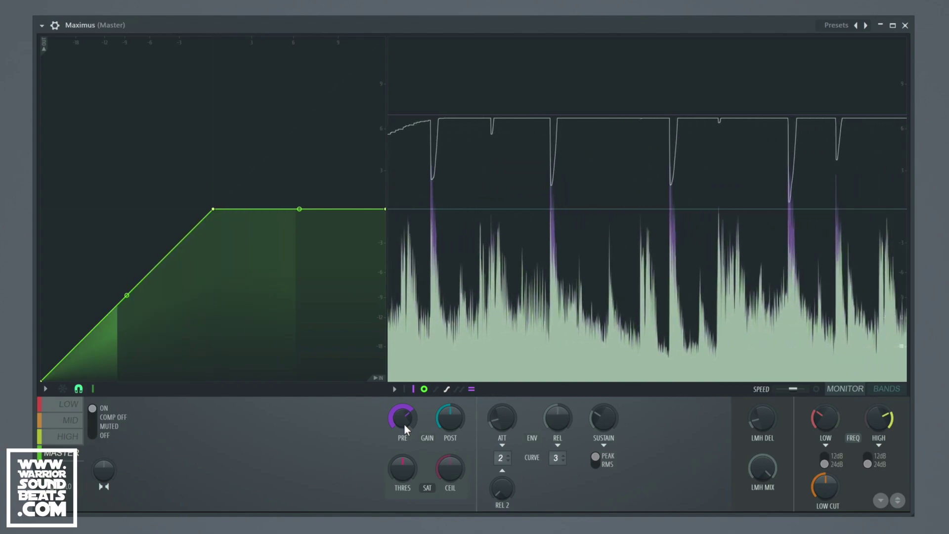
pyautogui.scroll(-2, 405, 423)
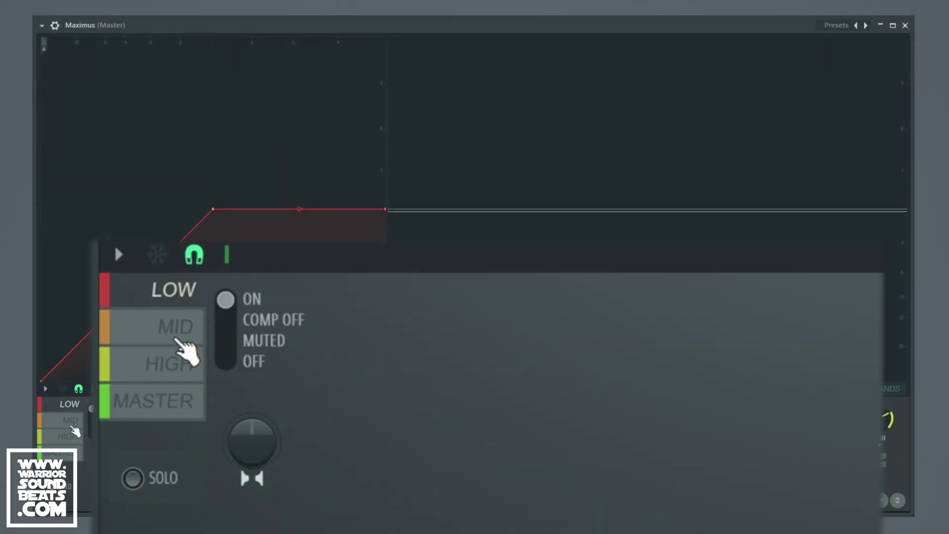
pyautogui.click(72, 421)
pyautogui.click(74, 438)
pyautogui.click(75, 452)
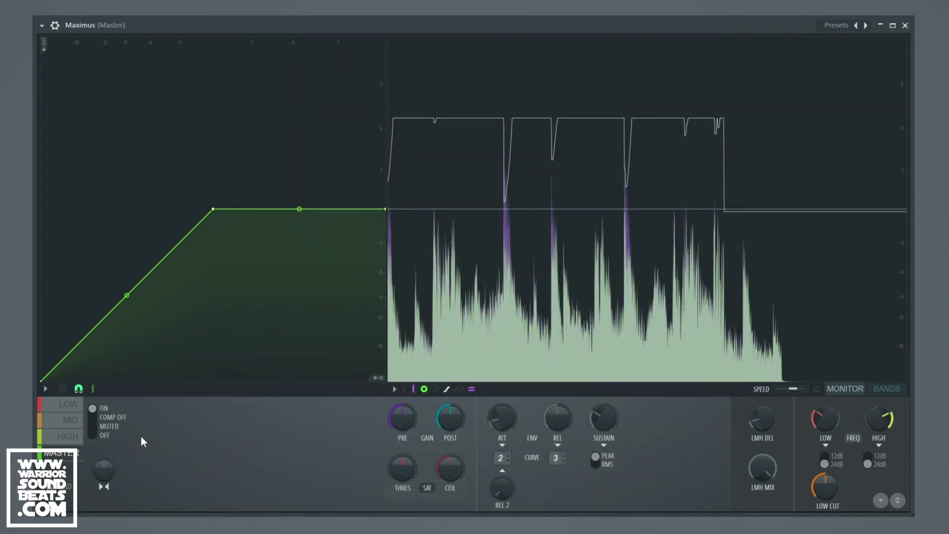
pyautogui.click(64, 404)
pyautogui.click(73, 452)
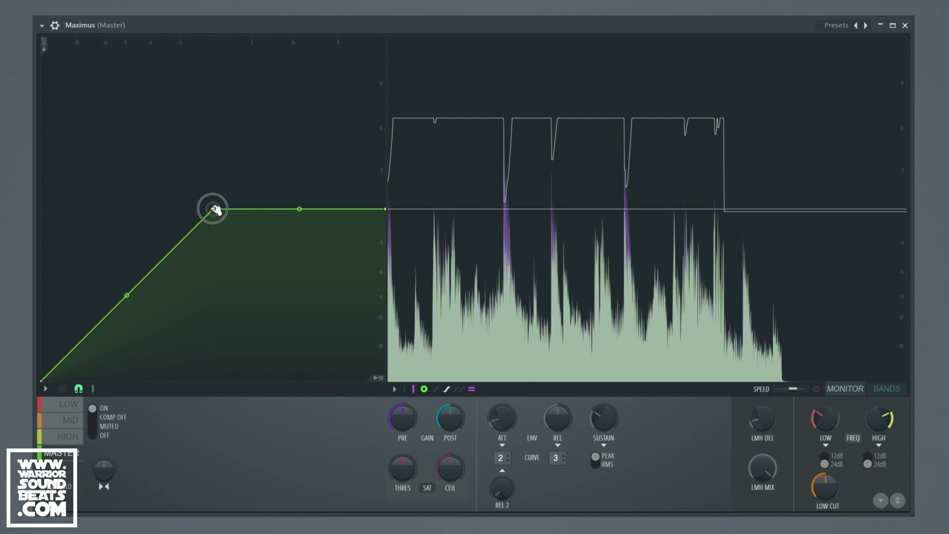
# Step: Move the Master knee lower-left and bend the curve into a rounded top ending at 0 dB
pyautogui.moveTo(213, 209); pyautogui.dragTo(178, 260)
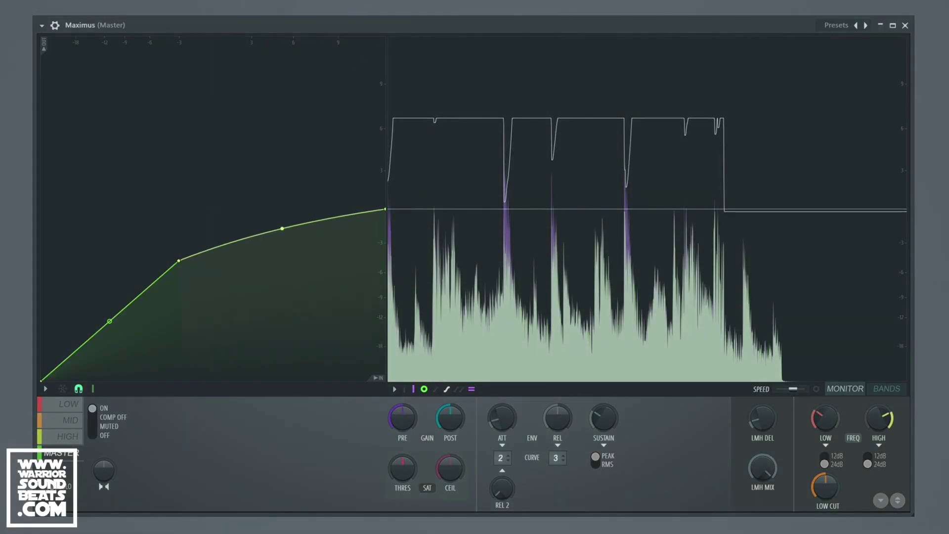
pyautogui.moveTo(282, 219); pyautogui.dragTo(282, 244)
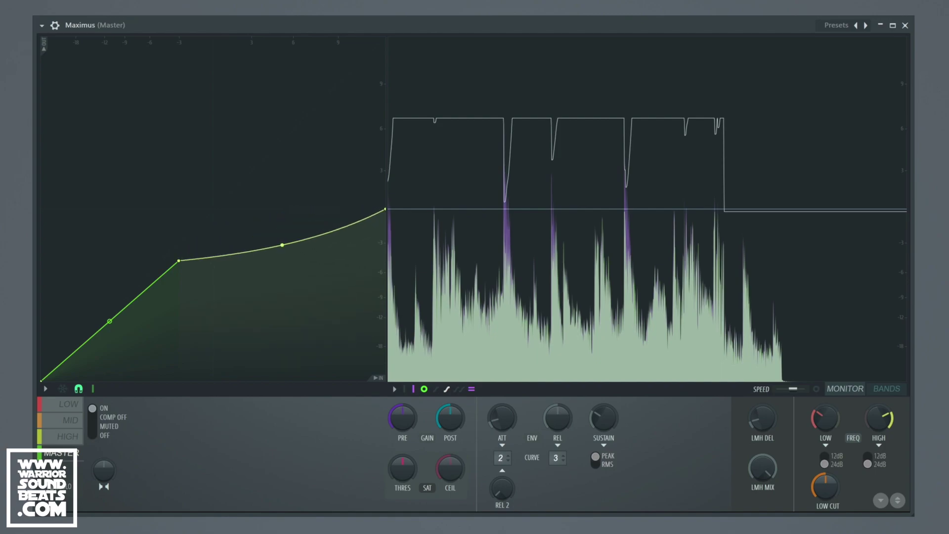
pyautogui.moveTo(389, 210); pyautogui.dragTo(385, 227)
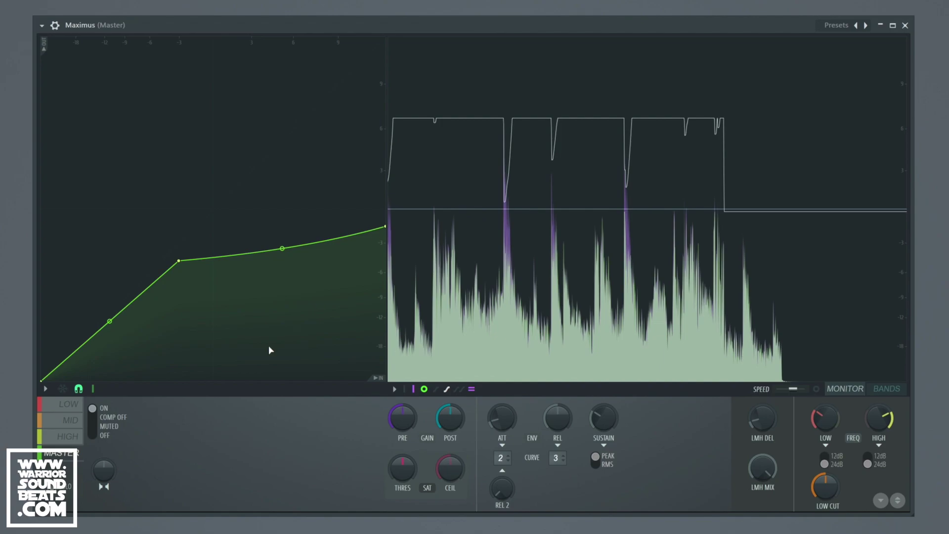
pyautogui.moveTo(389, 223); pyautogui.dragTo(385, 209)
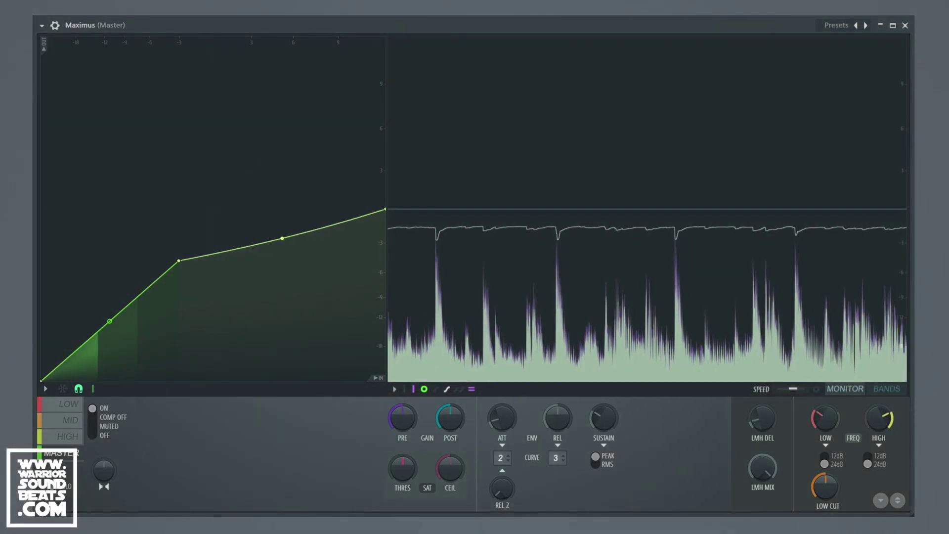
pyautogui.moveTo(282, 238); pyautogui.dragTo(282, 225)
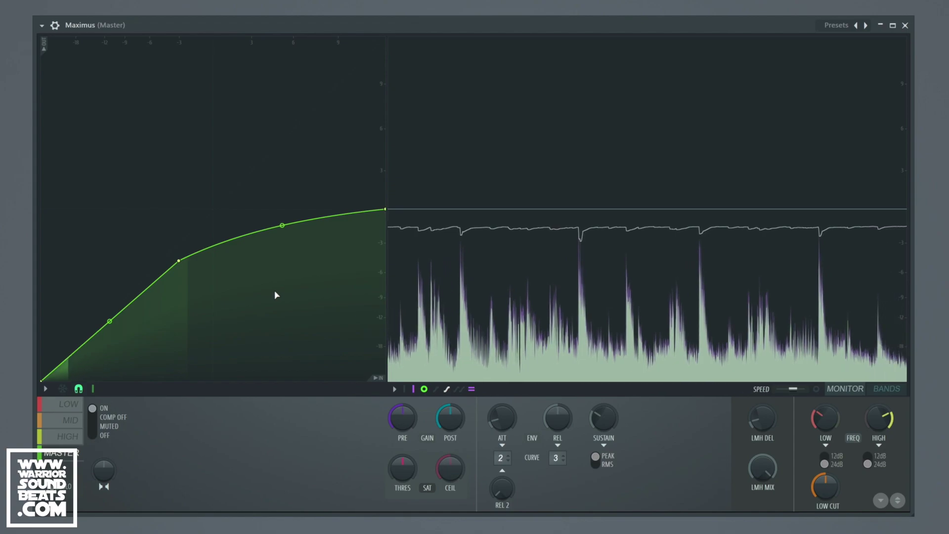
pyautogui.moveTo(178, 261); pyautogui.dragTo(161, 277)
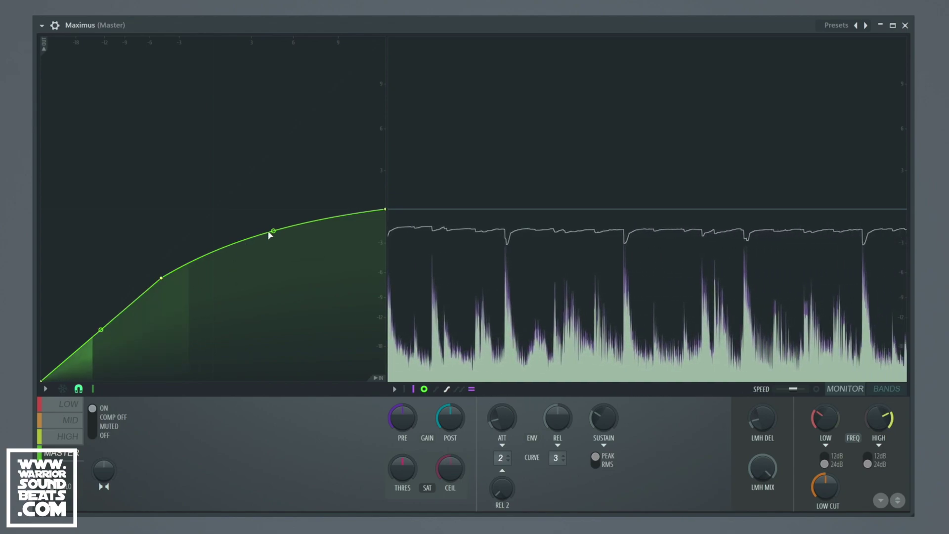
pyautogui.moveTo(273, 231); pyautogui.dragTo(274, 228)
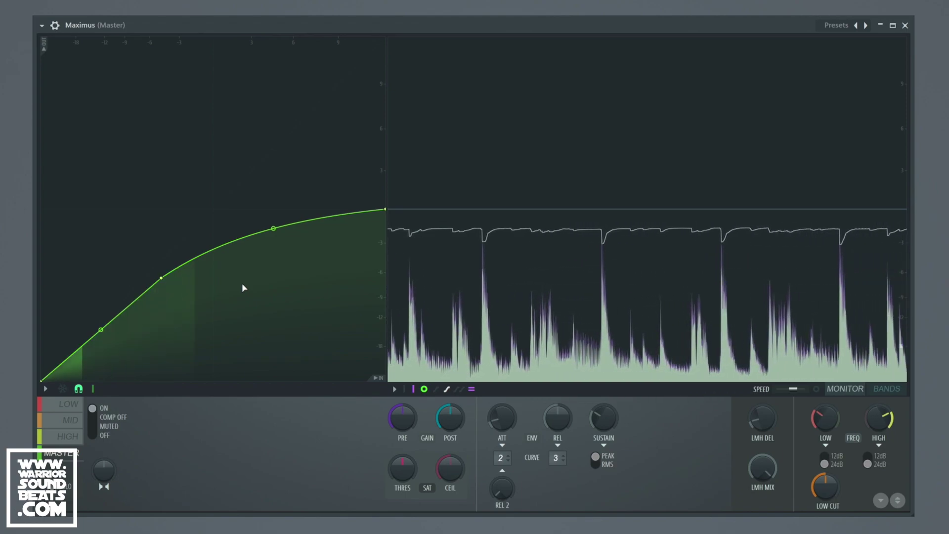
# Step: Select the LOW band in Maximus for editing
pyautogui.click(68, 409)
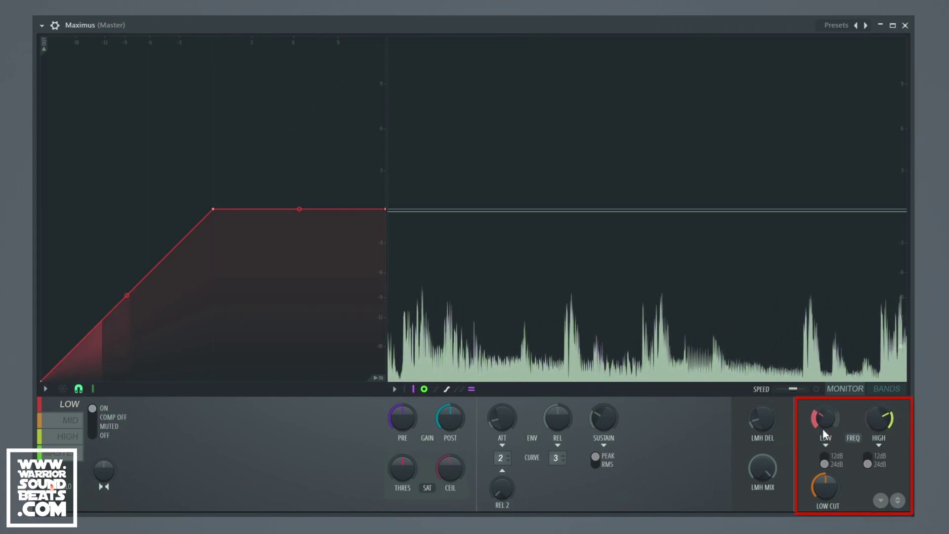
# Step: Raise the low/mid crossover frequency slightly in the BANDS view, then return to the monitor
pyautogui.click(888, 389)
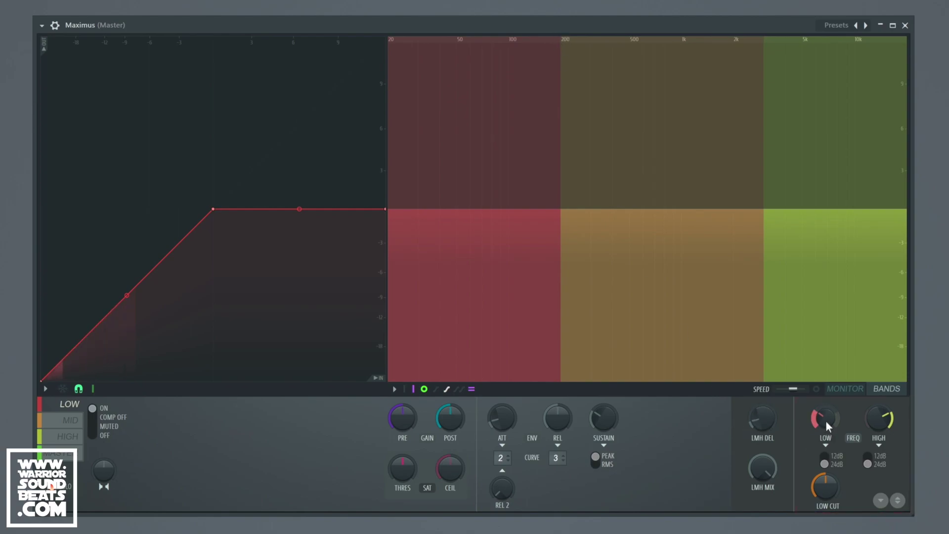
pyautogui.moveTo(828, 426); pyautogui.dragTo(828, 420)
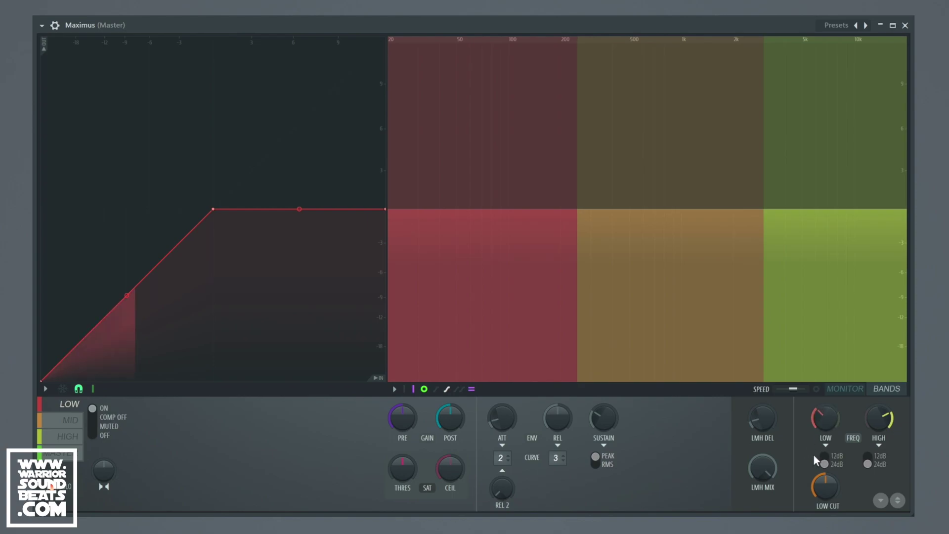
pyautogui.click(871, 389)
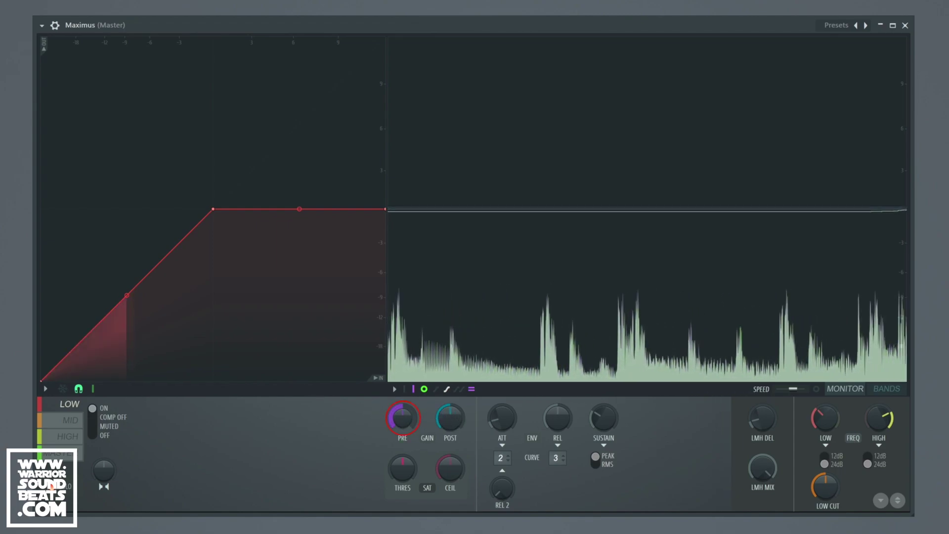
# Step: Turn the Low band's PRE gain knob up to boost its input
pyautogui.moveTo(402, 420); pyautogui.dragTo(402, 389)
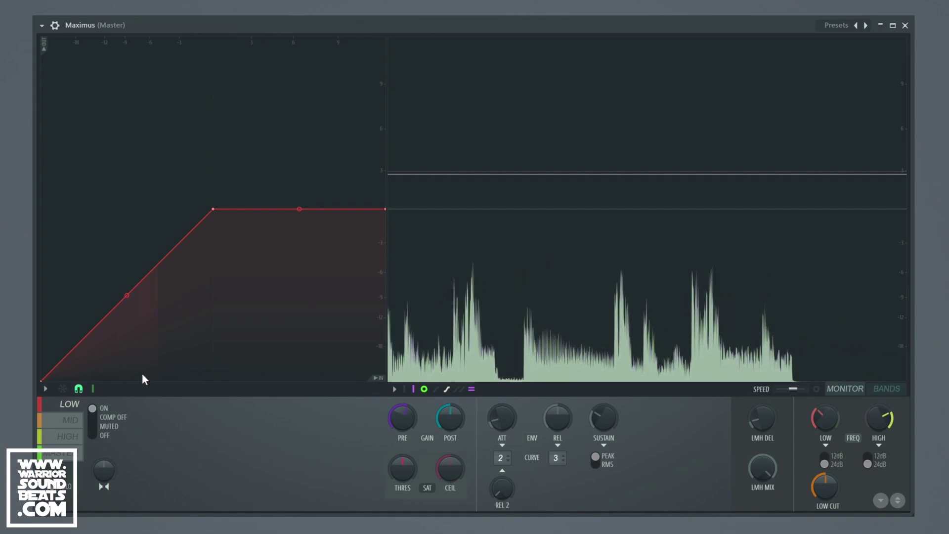
# Step: Drop the Low band knee far down-left and bend the upper segment into a soft curve
pyautogui.moveTo(214, 209); pyautogui.dragTo(147, 278)
pyautogui.moveTo(265, 243); pyautogui.dragTo(265, 237)
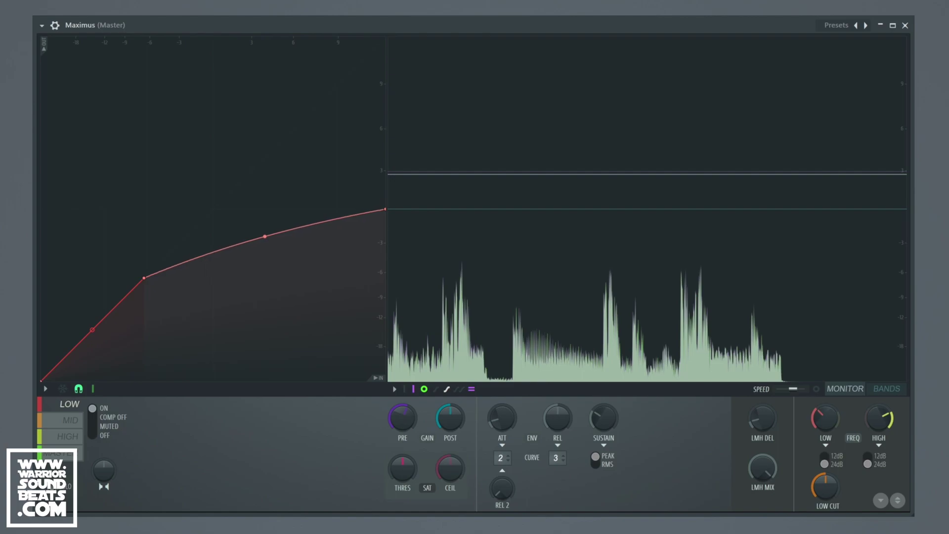
pyautogui.moveTo(142, 284); pyautogui.dragTo(138, 290)
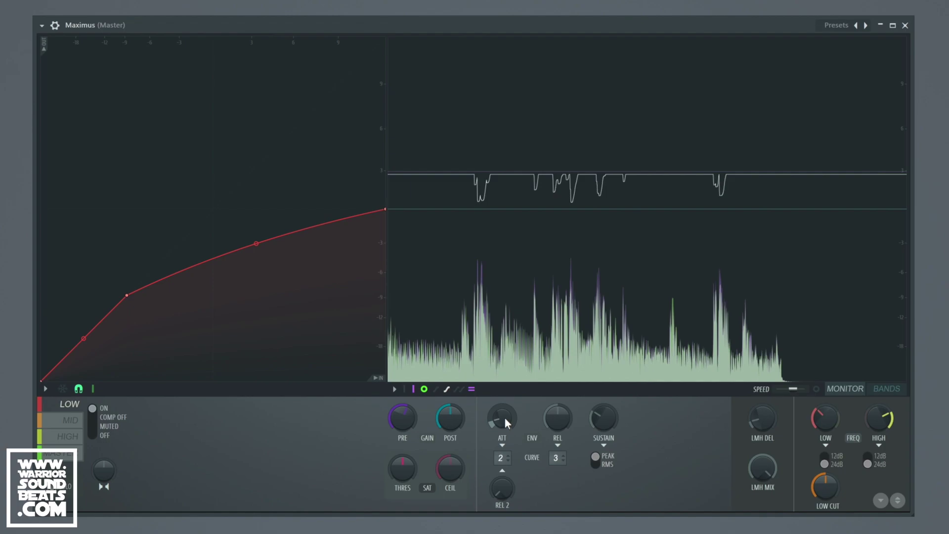
# Step: Adjust the Low band's ATT knob and shorten its REL slightly
pyautogui.scroll(2, 505, 418)
pyautogui.scroll(-1, 501, 419)
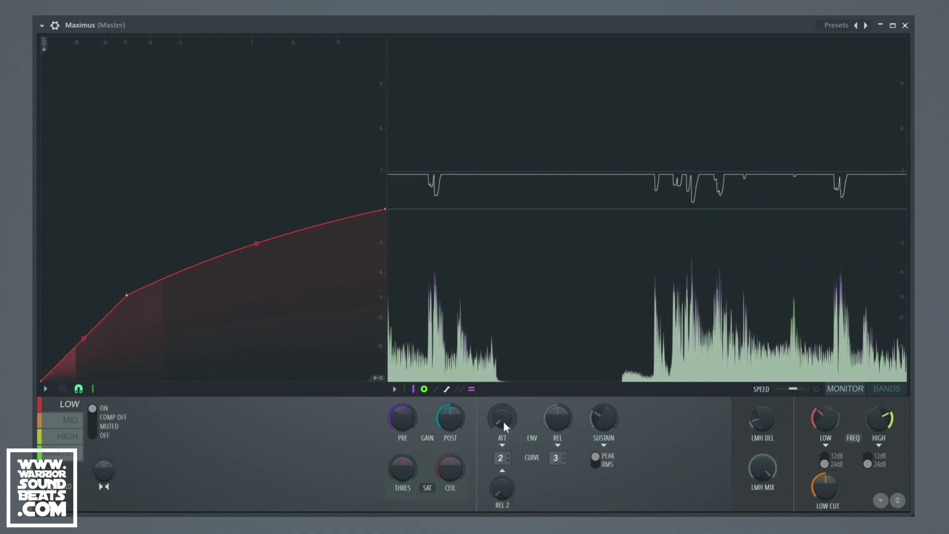
pyautogui.scroll(2, 502, 418)
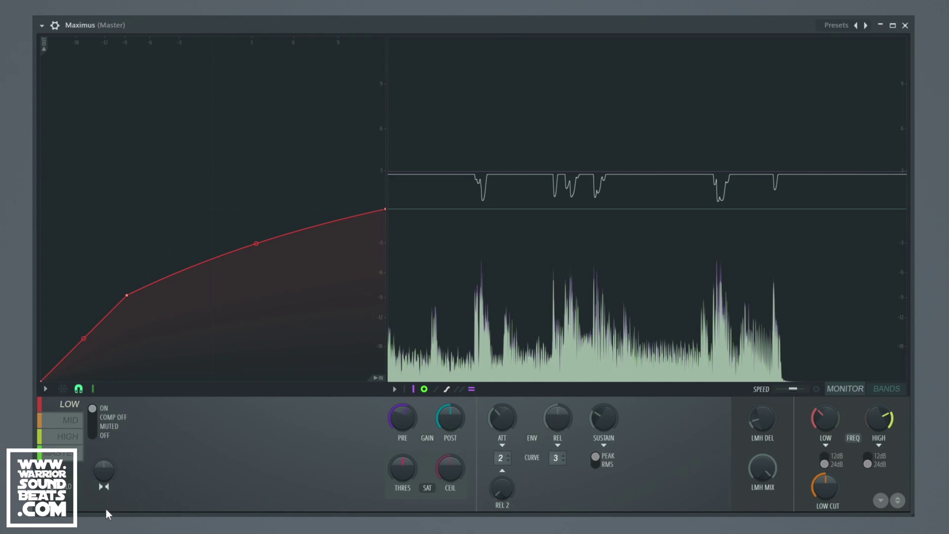
pyautogui.moveTo(567, 420)
pyautogui.mouseDown()
pyautogui.moveTo(567, 440)
pyautogui.moveTo(560, 417)
pyautogui.mouseUp()
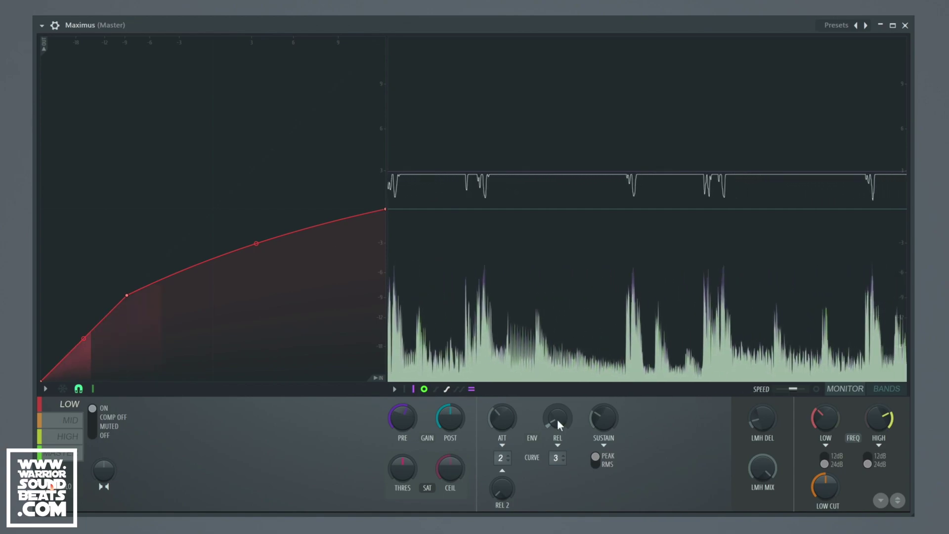
pyautogui.moveTo(557, 419); pyautogui.dragTo(557, 425)
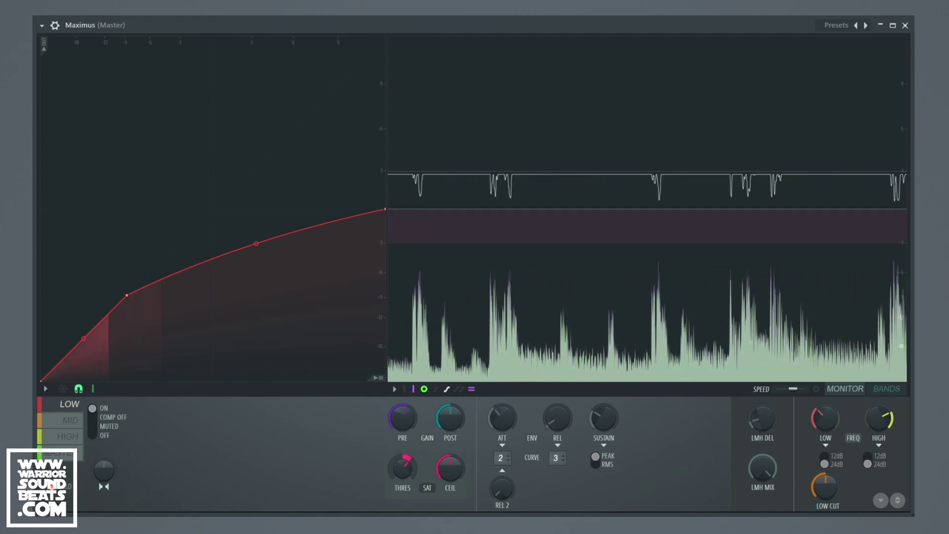
# Step: Tune the low band's saturation, trying higher and lower thresholds and pulling the ceiling down
pyautogui.moveTo(402, 468); pyautogui.dragTo(403, 458)
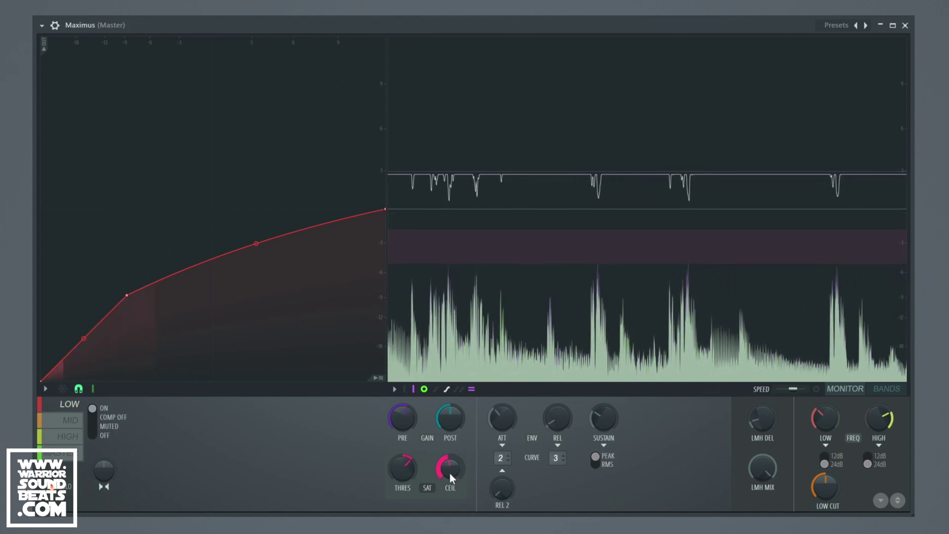
pyautogui.moveTo(450, 466); pyautogui.dragTo(450, 487)
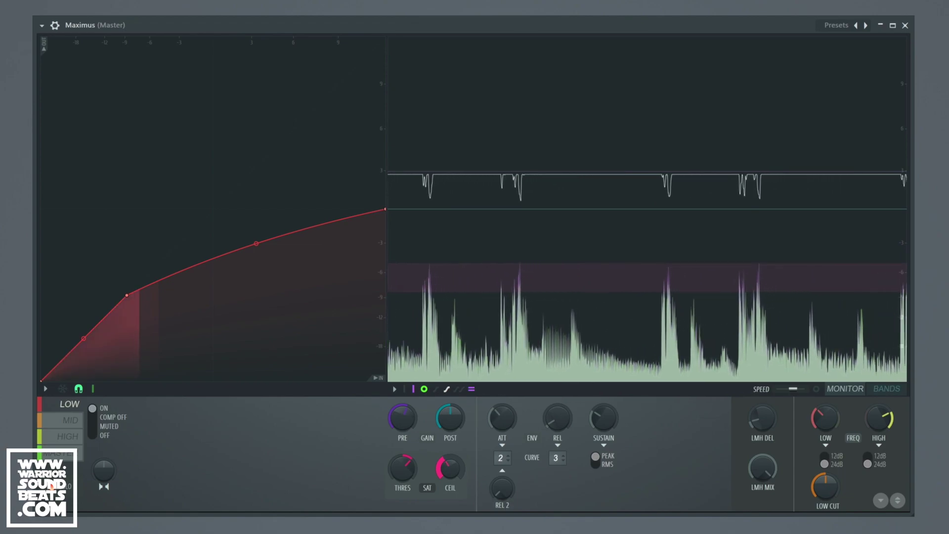
pyautogui.moveTo(405, 463); pyautogui.dragTo(405, 478)
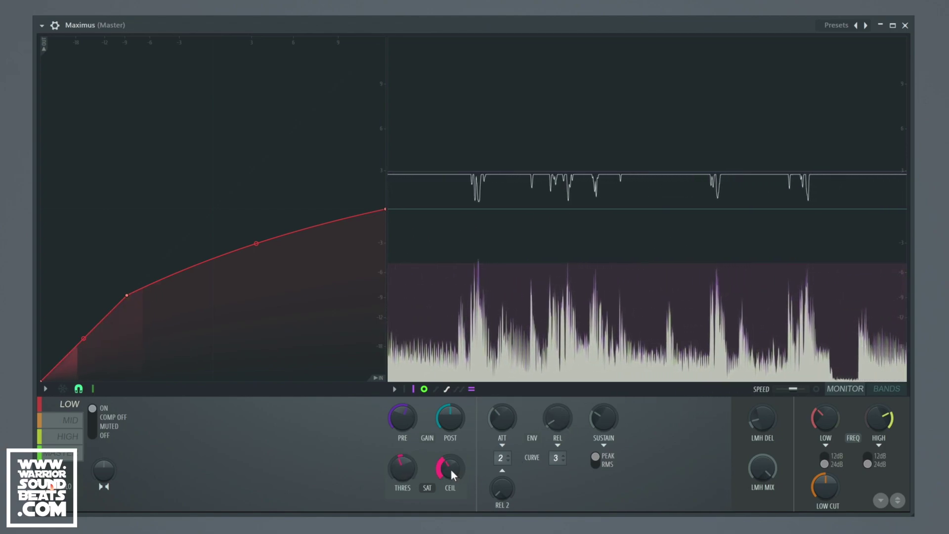
pyautogui.moveTo(451, 469); pyautogui.dragTo(451, 464)
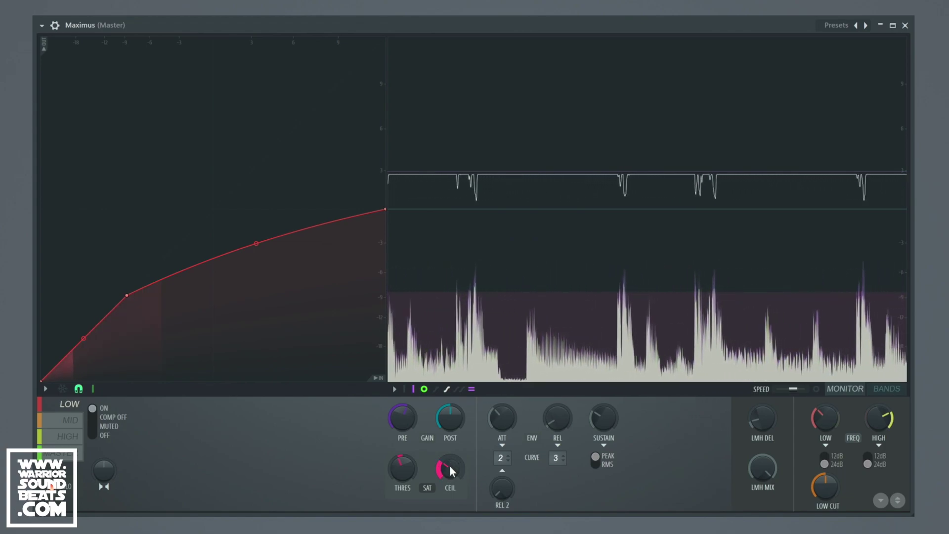
pyautogui.moveTo(449, 465); pyautogui.dragTo(450, 479)
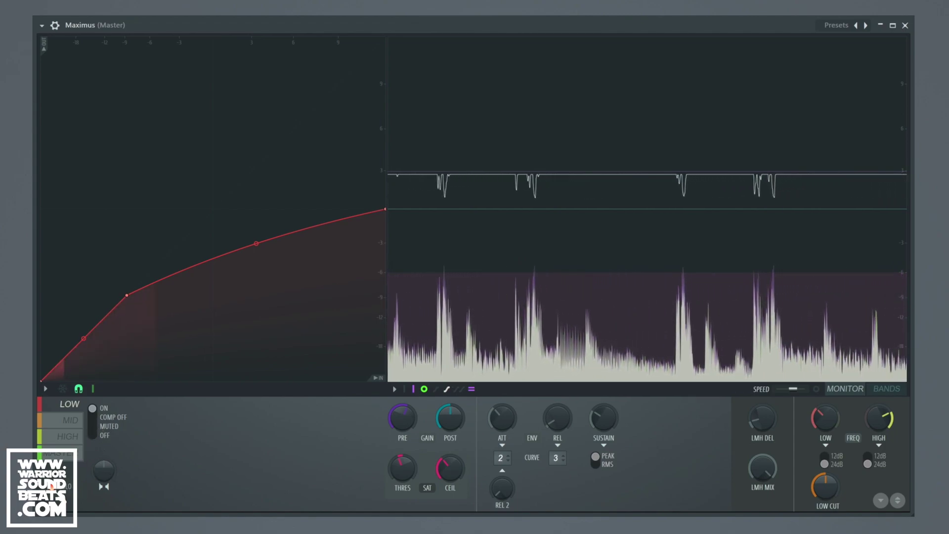
# Step: A/B the low band bypassed versus active, then bring up the master band's settings
pyautogui.click(96, 439)
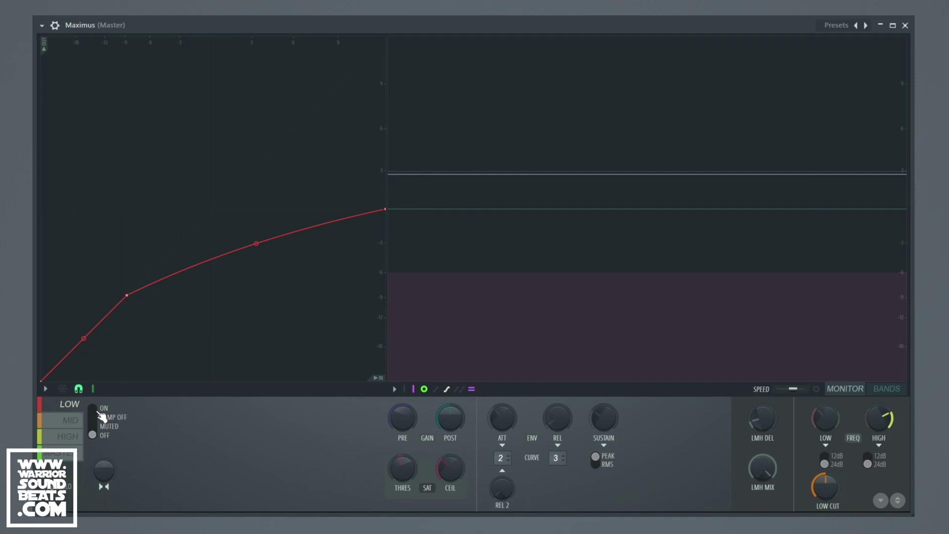
pyautogui.click(100, 415)
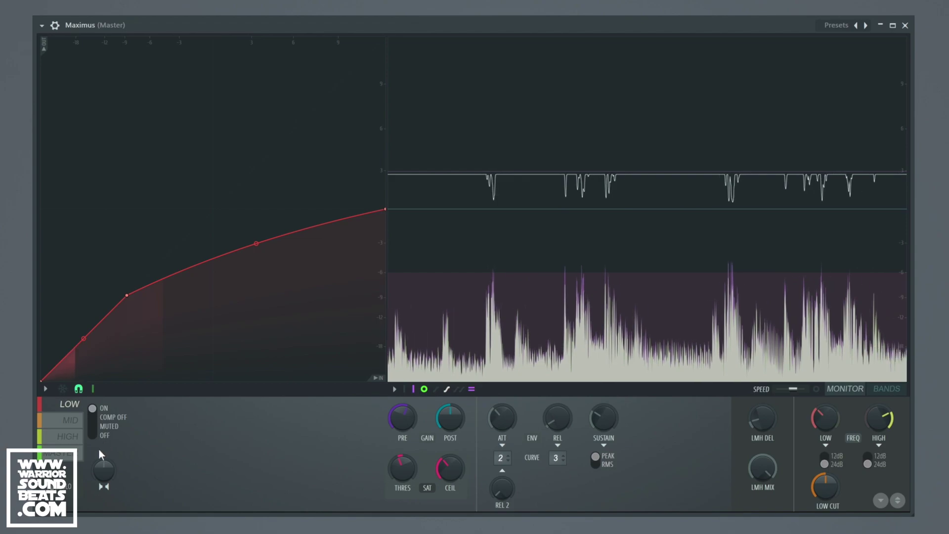
pyautogui.click(70, 452)
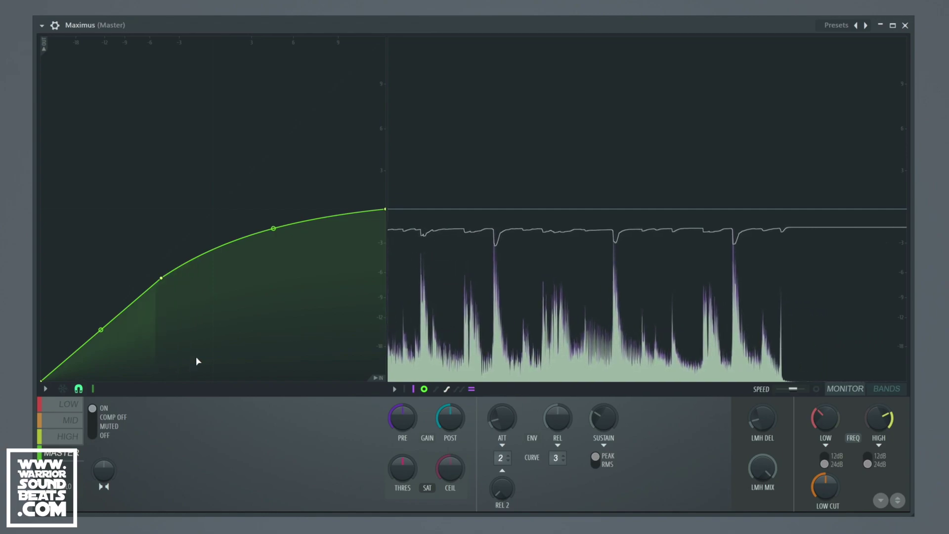
# Step: Select the mid band, check the crossover split in the Bands view, and return to the monitor
pyautogui.click(68, 422)
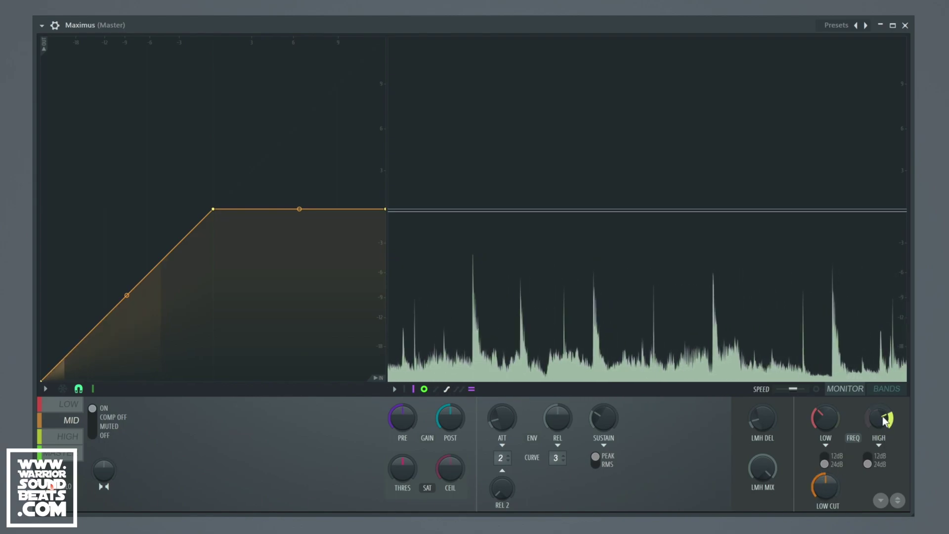
pyautogui.click(887, 388)
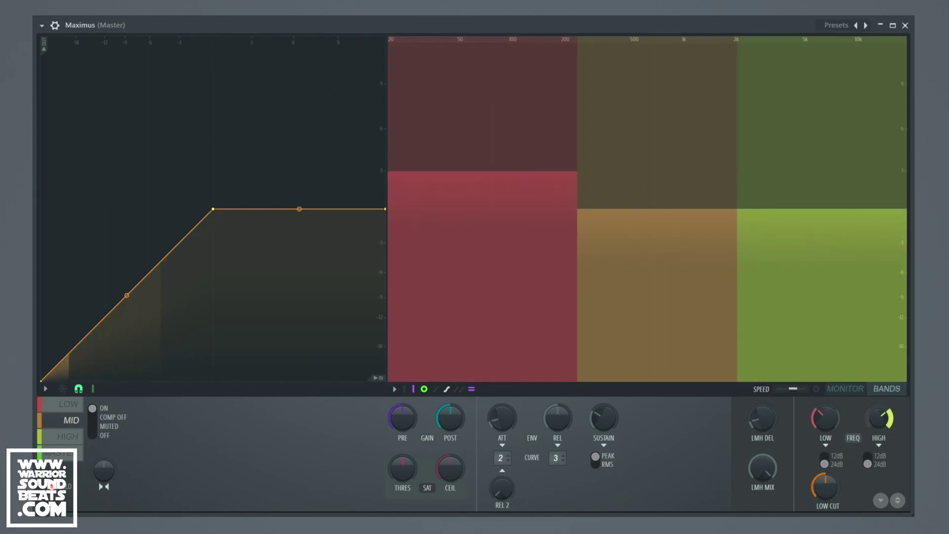
pyautogui.click(845, 389)
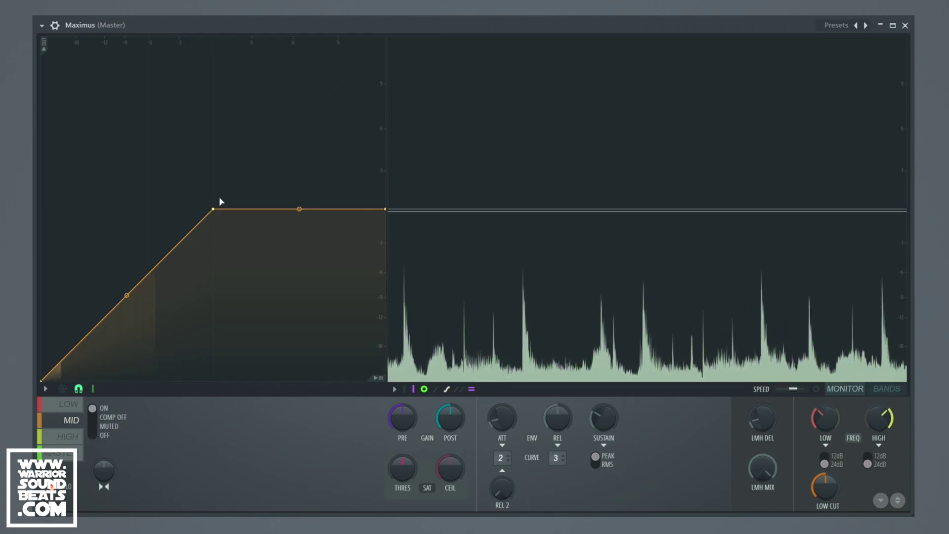
# Step: Drag the mid band knee far left for a steep expansion curve and shorten its release slightly
pyautogui.moveTo(217, 211); pyautogui.dragTo(181, 210)
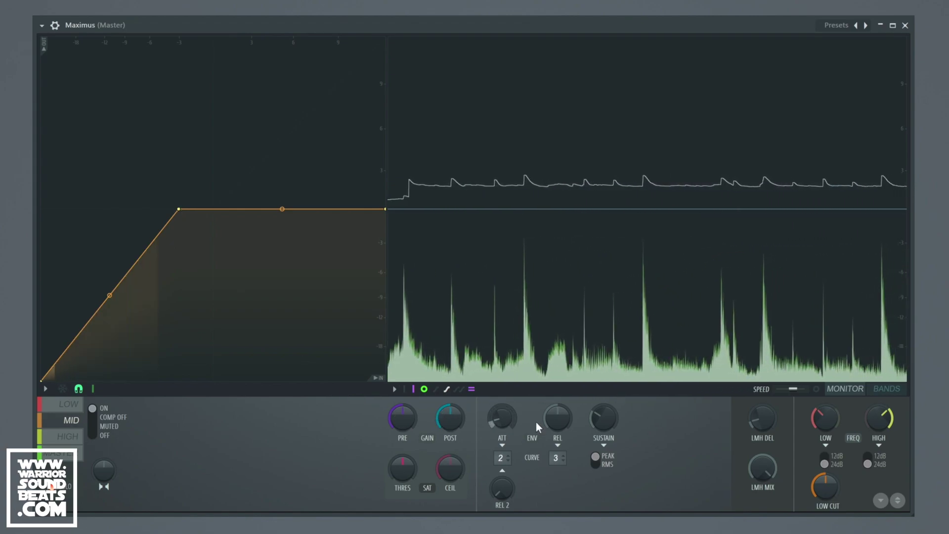
pyautogui.moveTo(179, 209); pyautogui.dragTo(102, 216)
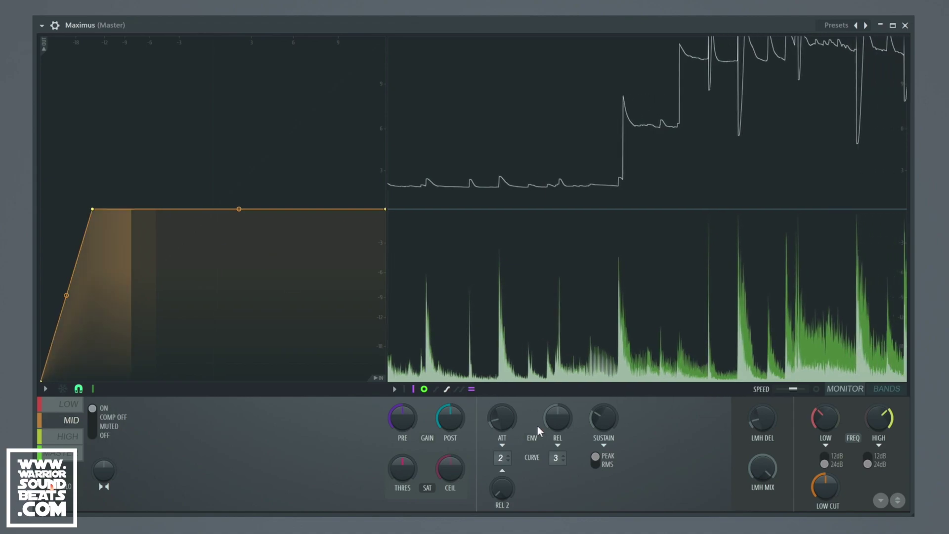
pyautogui.moveTo(565, 416)
pyautogui.mouseDown()
pyautogui.moveTo(565, 424)
pyautogui.moveTo(568, 417)
pyautogui.mouseUp()
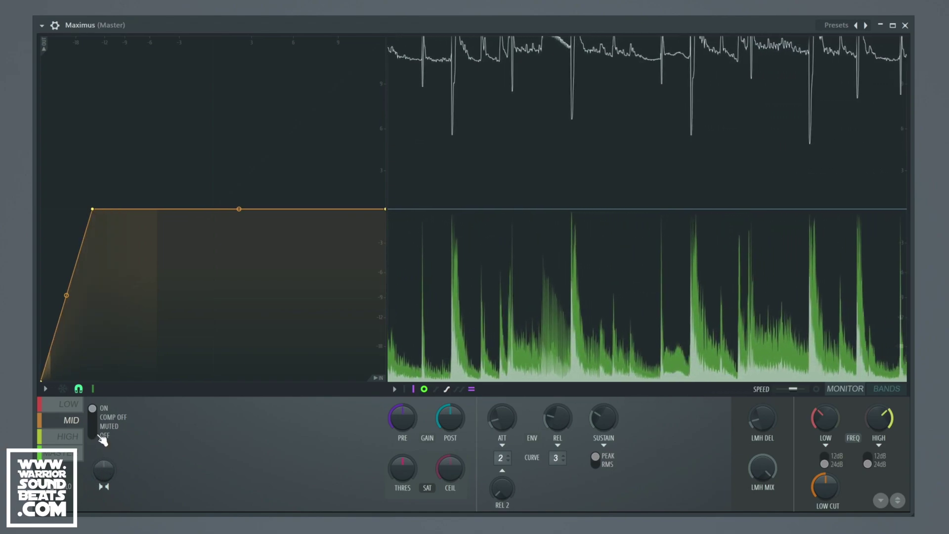
# Step: Toggle the mid band and its compression off and on, move its knee right, and raise its threshold
pyautogui.click(95, 436)
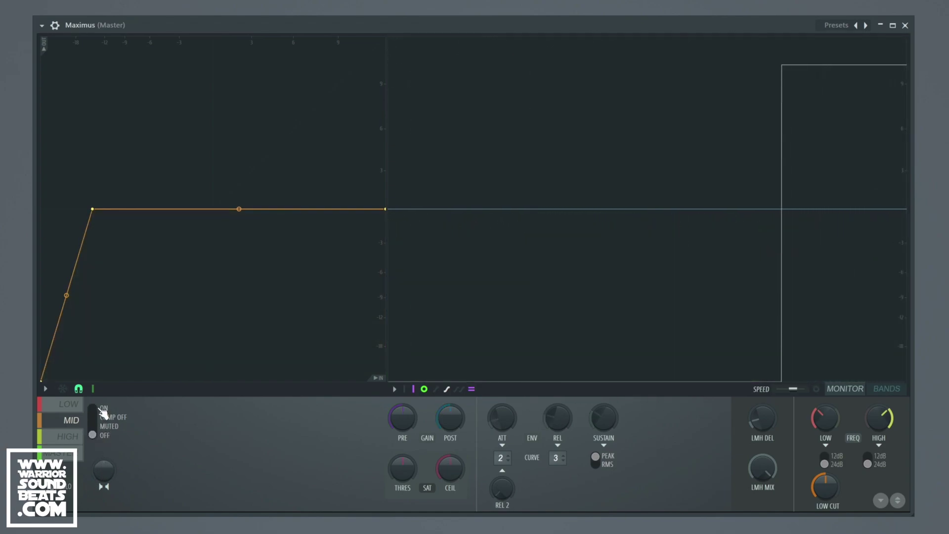
pyautogui.click(103, 413)
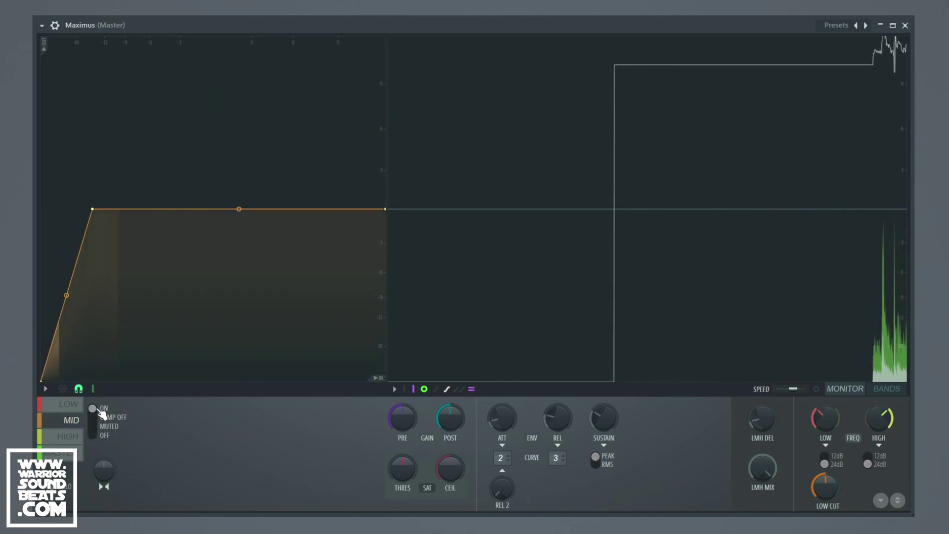
pyautogui.click(98, 420)
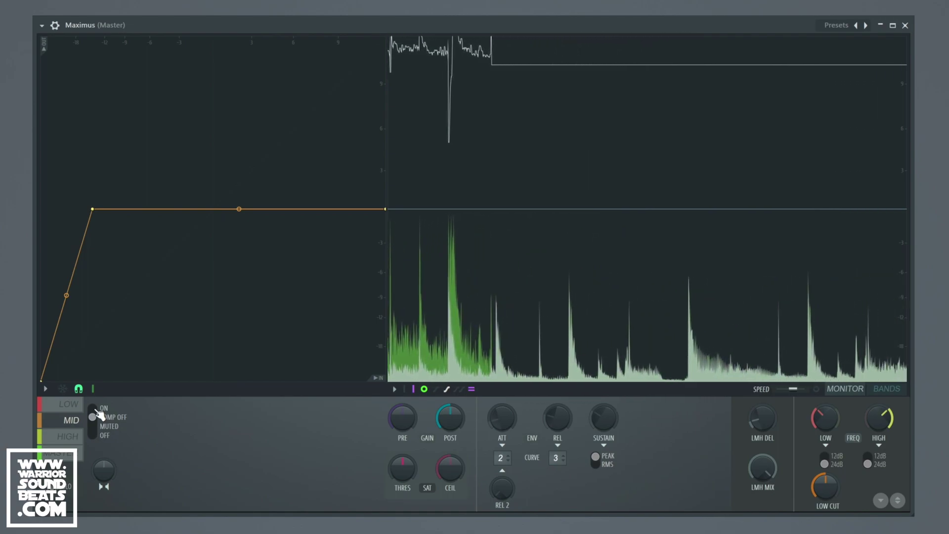
pyautogui.click(98, 411)
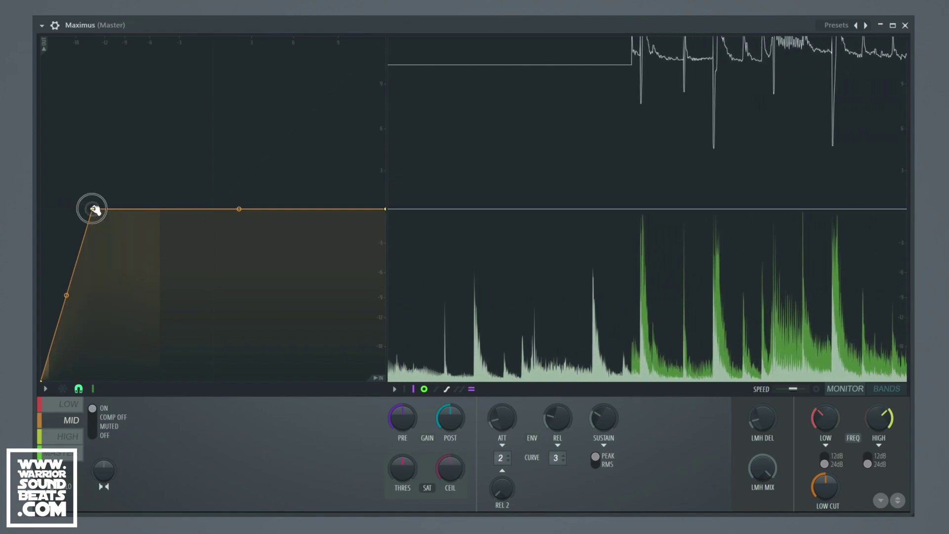
pyautogui.moveTo(92, 209); pyautogui.dragTo(144, 209)
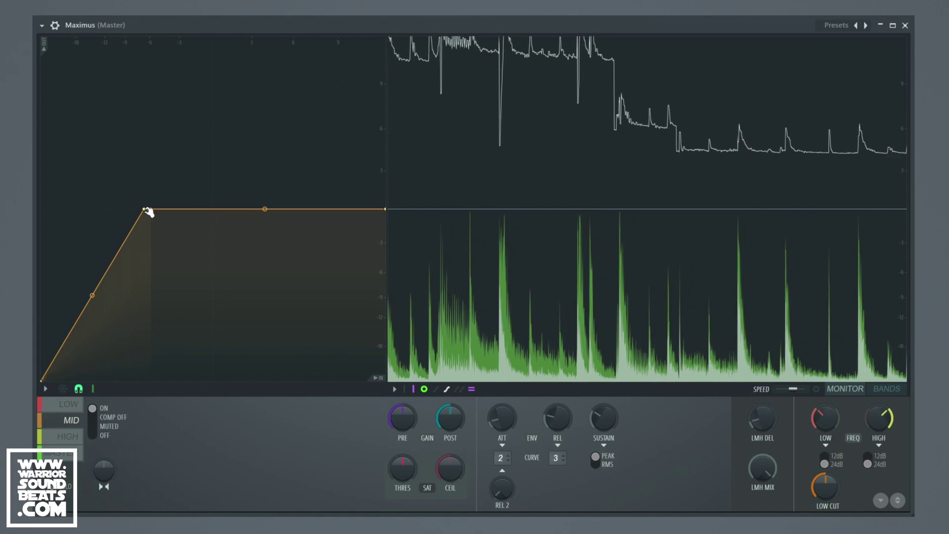
pyautogui.moveTo(416, 485); pyautogui.dragTo(456, 495)
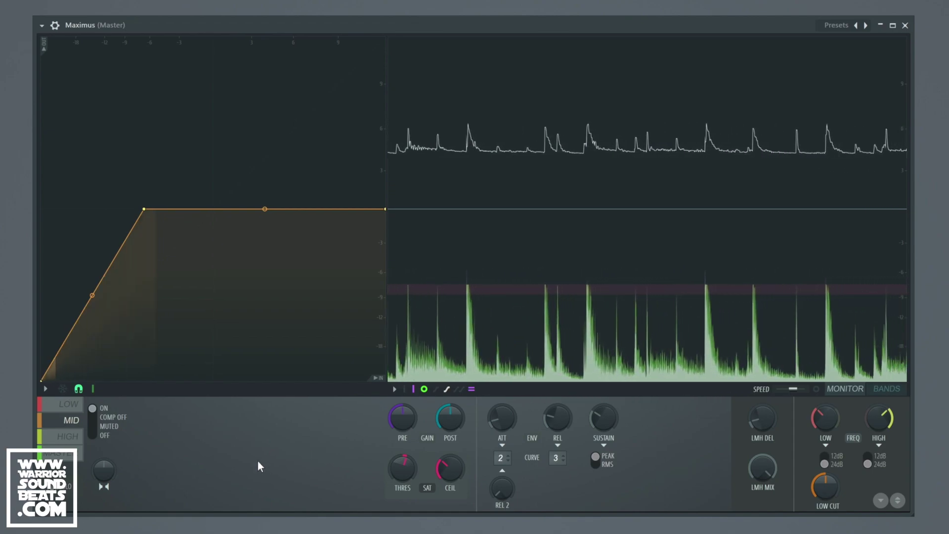
# Step: On the master band, compare off and on, then drag the curve into a hard limiting knee
pyautogui.click(74, 456)
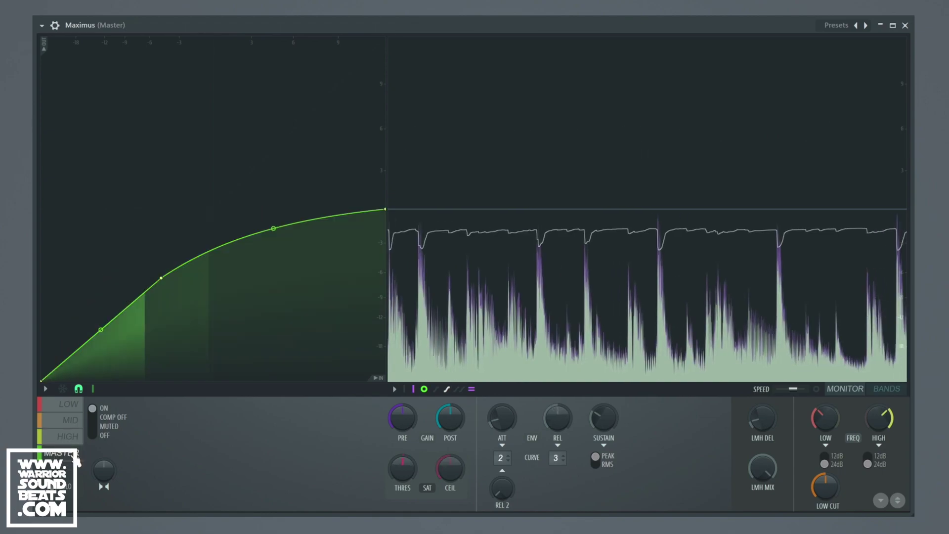
pyautogui.click(102, 437)
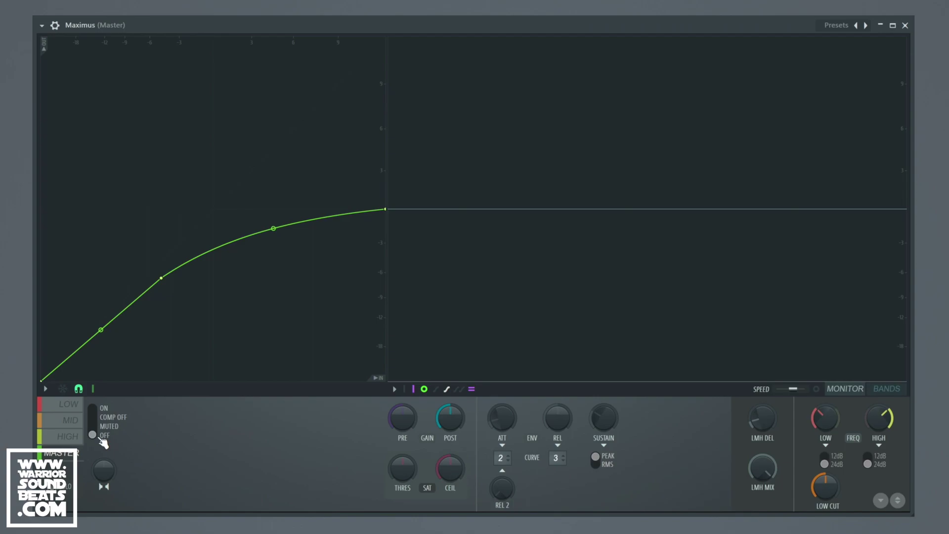
pyautogui.click(94, 408)
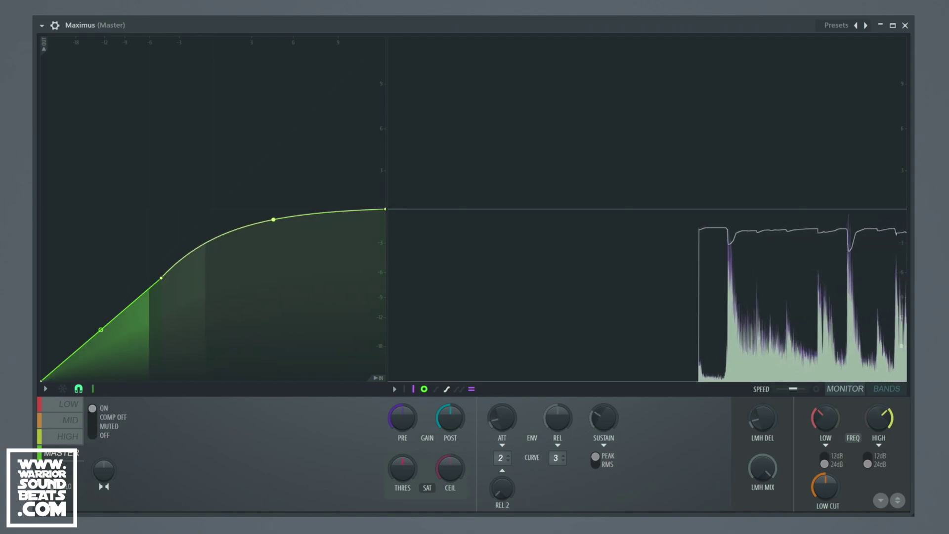
pyautogui.moveTo(161, 277); pyautogui.dragTo(213, 209)
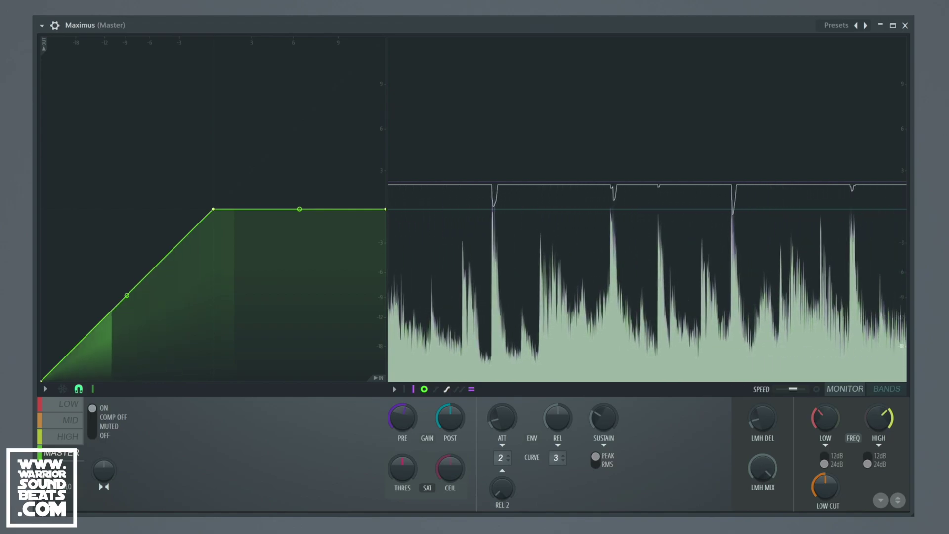
# Step: In the F9 mixer, toggle the master Maximus slot off and on to compare, leaving it enabled
pyautogui.press('F9')
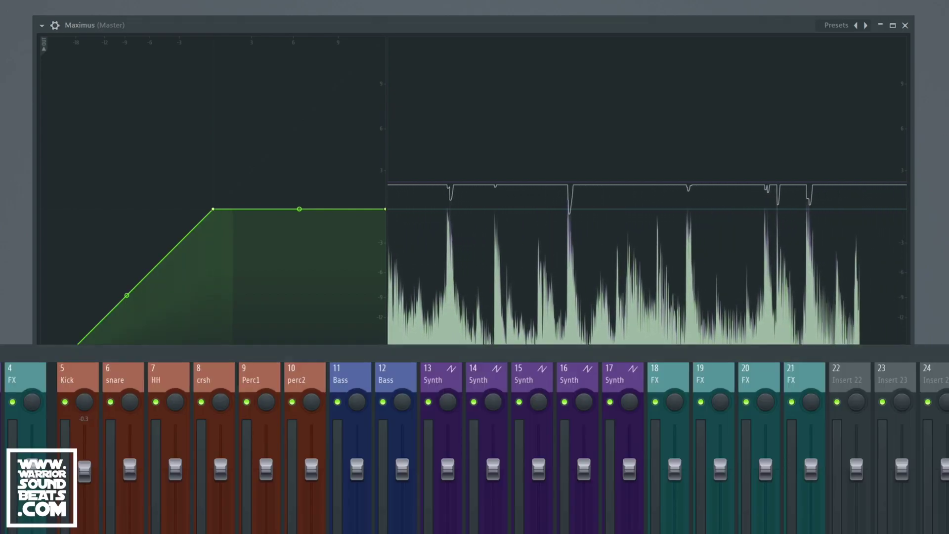
pyautogui.moveTo(740, 23); pyautogui.dragTo(704, 5)
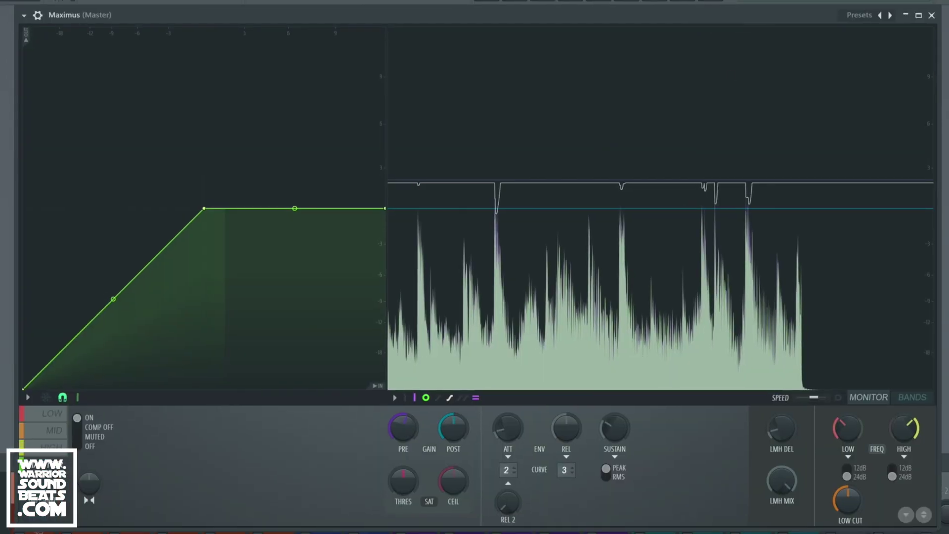
pyautogui.press('F9')
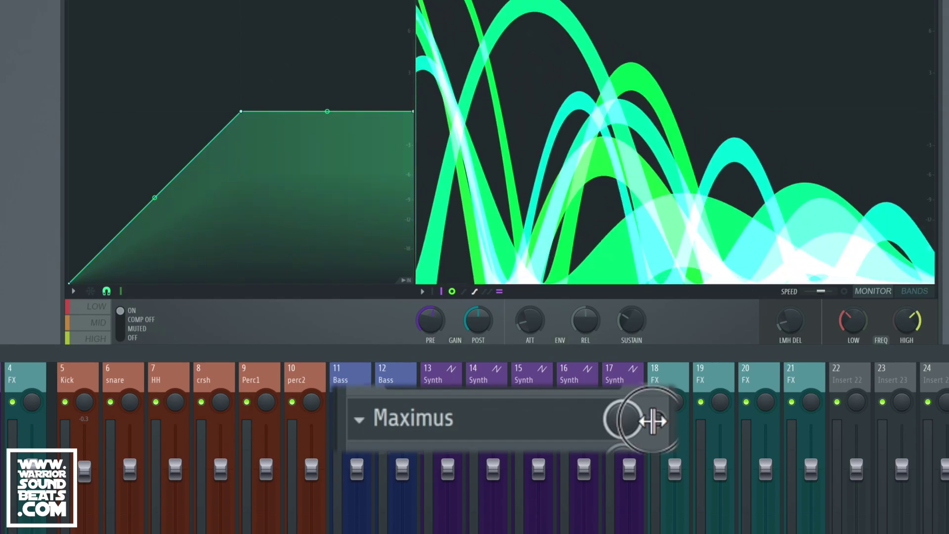
pyautogui.click(657, 419)
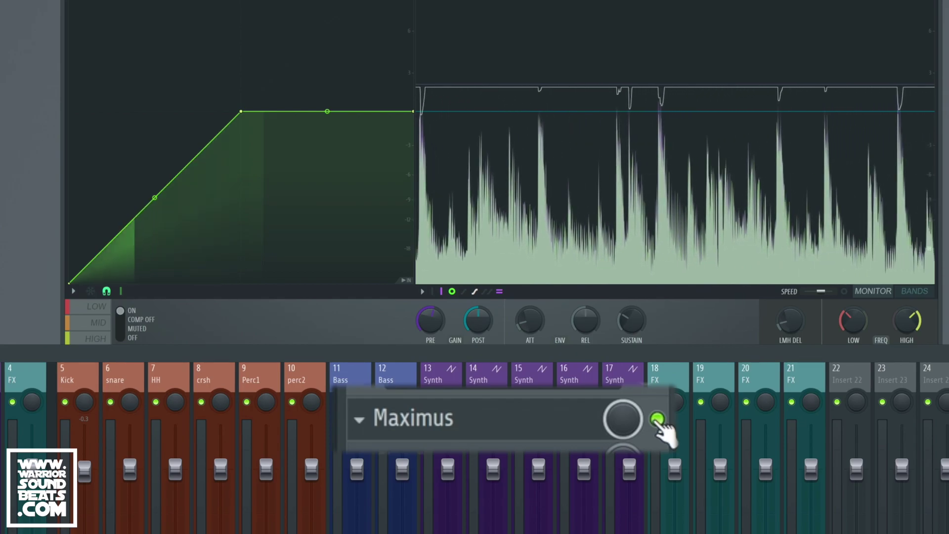
pyautogui.click(657, 419)
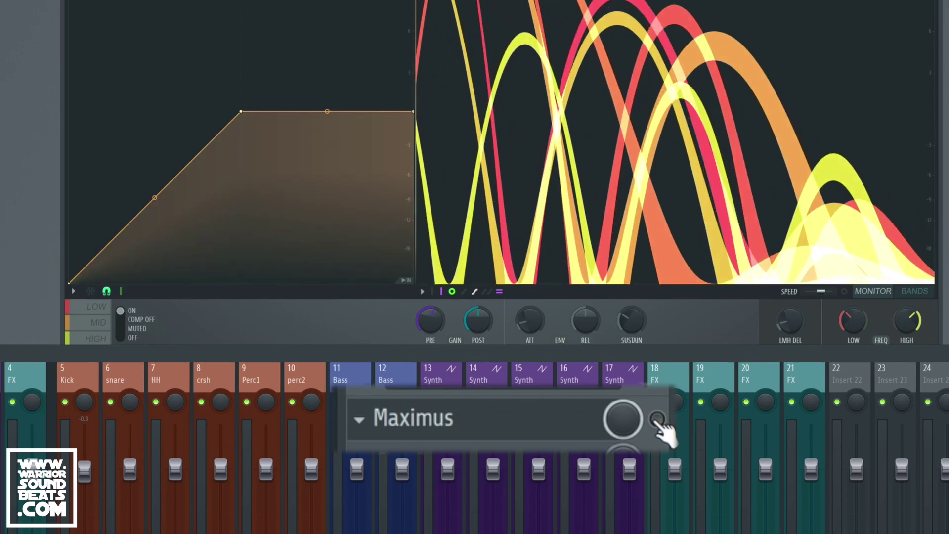
pyautogui.click(657, 419)
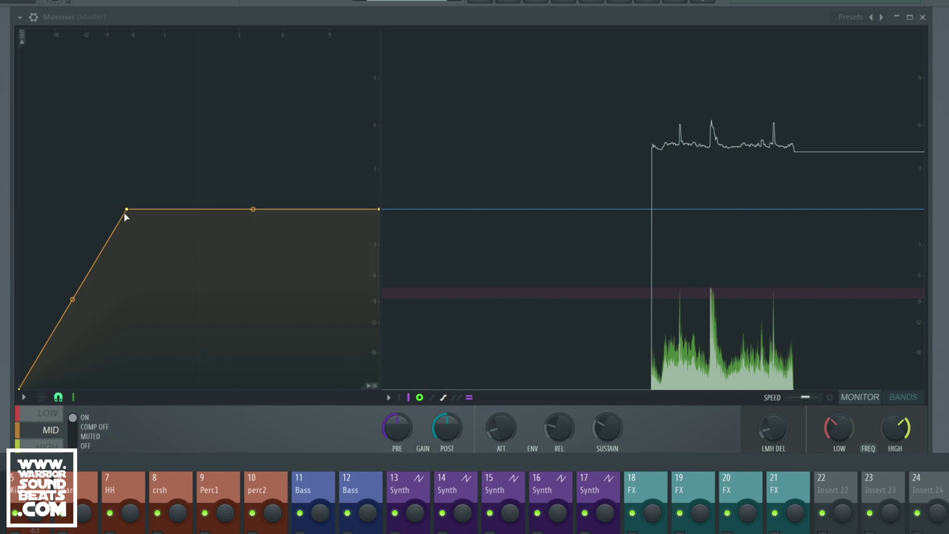
# Step: Nudge the master curve's knee slightly left and lower its flat top a little
pyautogui.click(54, 409)
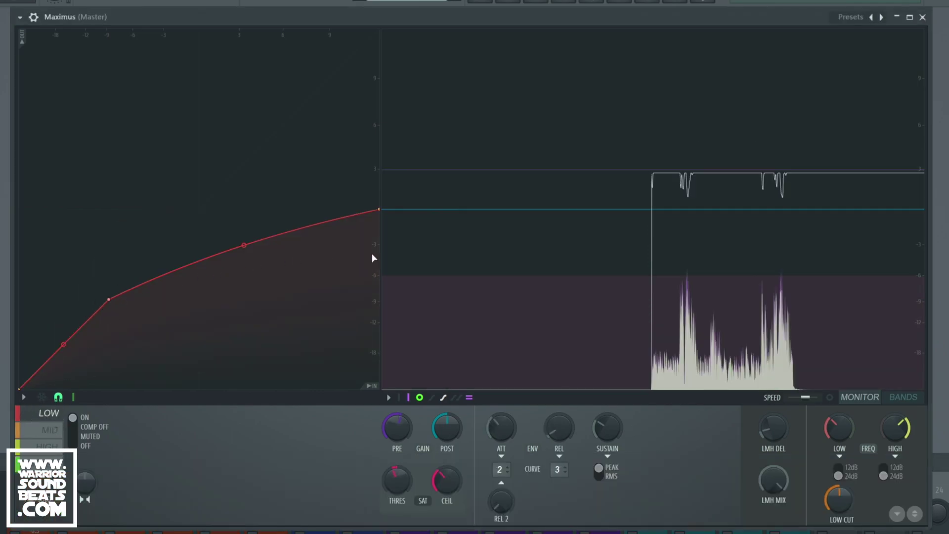
pyautogui.click(49, 462)
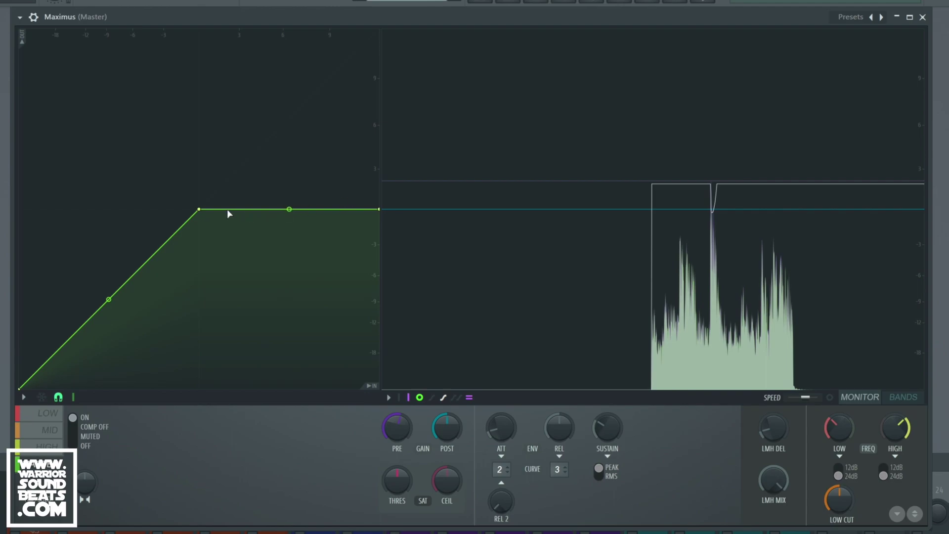
pyautogui.moveTo(203, 209)
pyautogui.mouseDown()
pyautogui.moveTo(148, 242)
pyautogui.moveTo(193, 235)
pyautogui.moveTo(199, 210)
pyautogui.mouseUp()
pyautogui.moveTo(203, 212); pyautogui.dragTo(195, 213)
pyautogui.moveTo(381, 209); pyautogui.dragTo(381, 213)
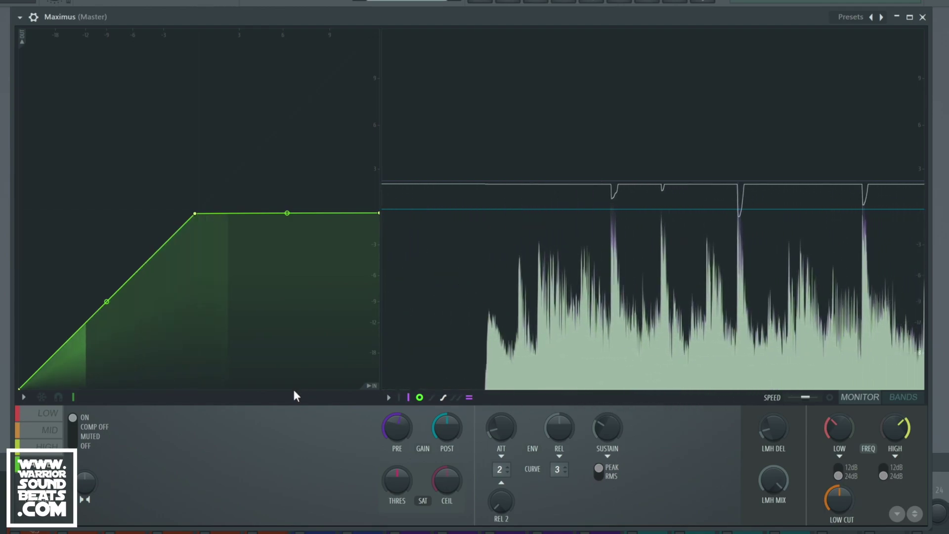
pyautogui.click(48, 412)
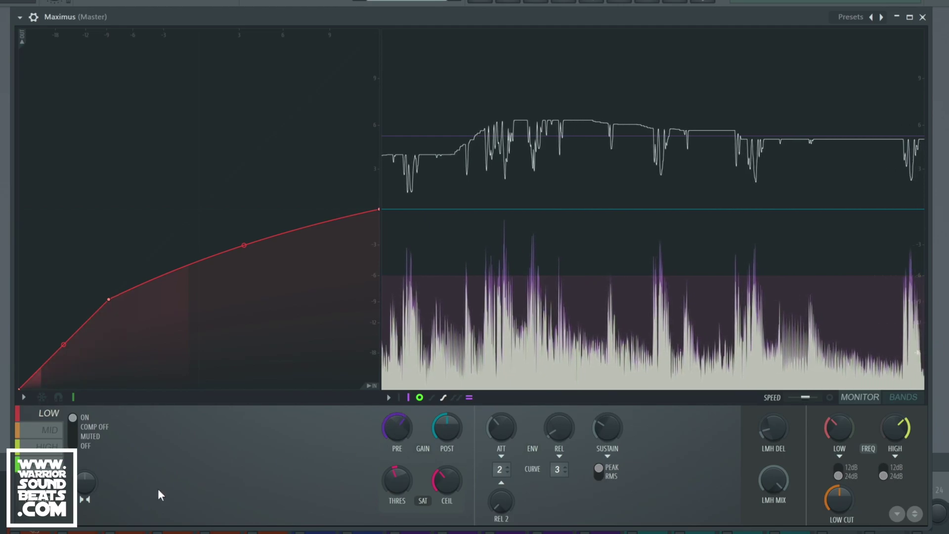
pyautogui.click(75, 452)
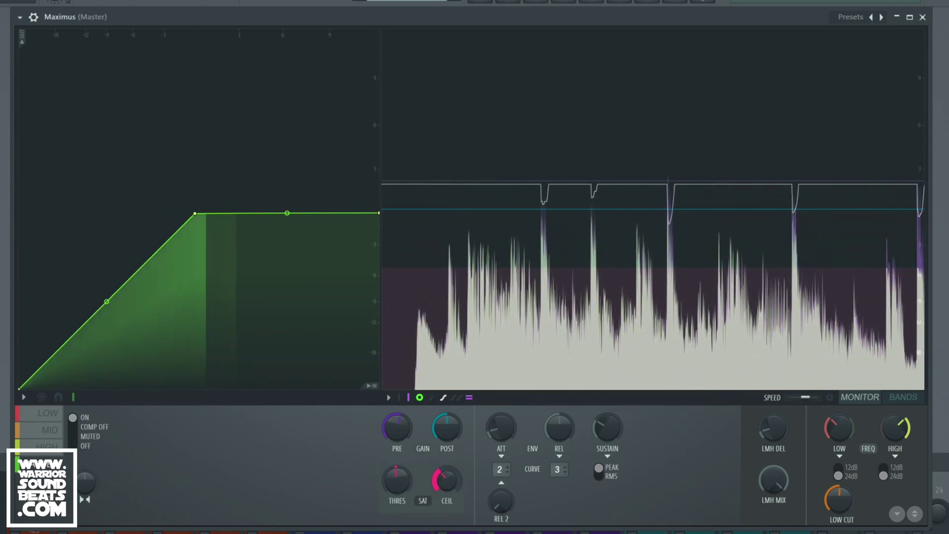
# Step: Lower the master band's saturation ceiling and raise its post gain
pyautogui.moveTo(454, 484)
pyautogui.mouseDown()
pyautogui.moveTo(454, 496)
pyautogui.moveTo(454, 472)
pyautogui.mouseUp()
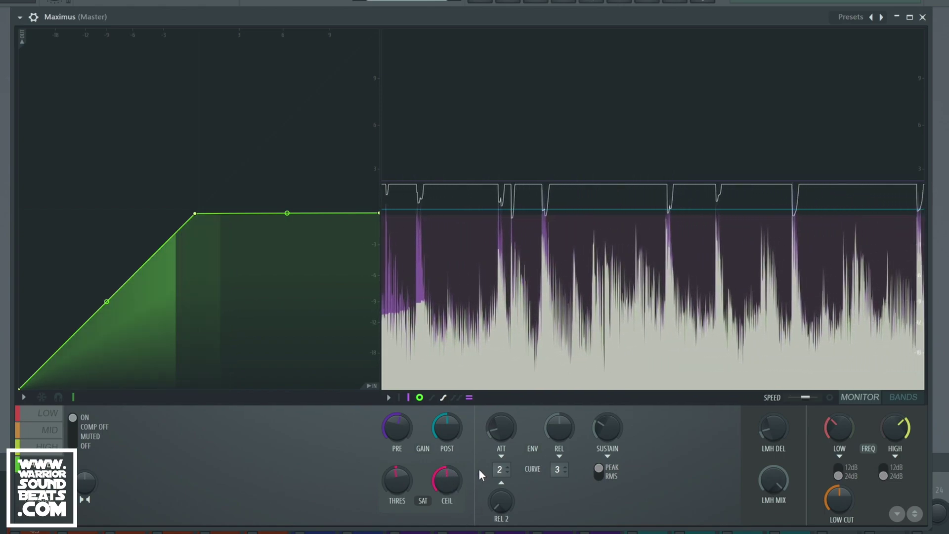
pyautogui.moveTo(456, 443); pyautogui.dragTo(456, 433)
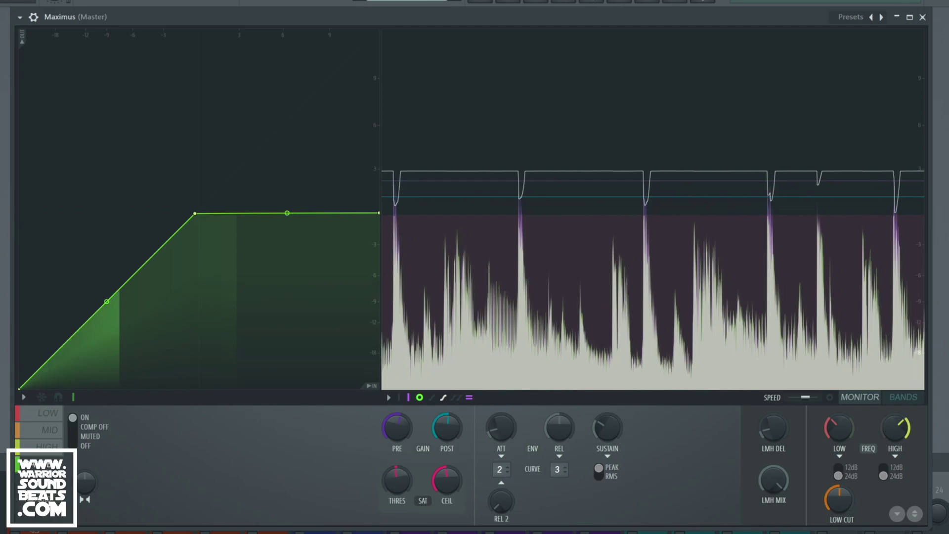
pyautogui.press('F9')
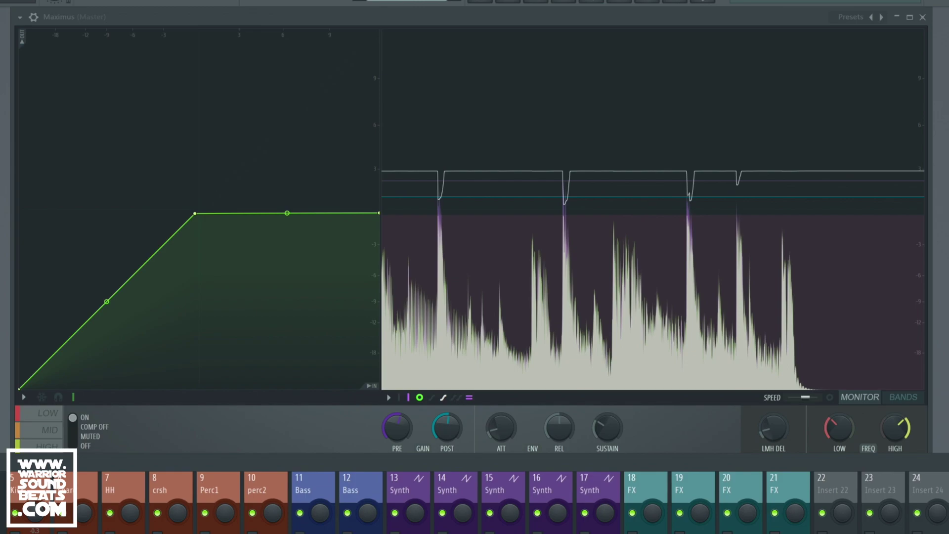
pyautogui.moveTo(753, 17); pyautogui.dragTo(777, 19)
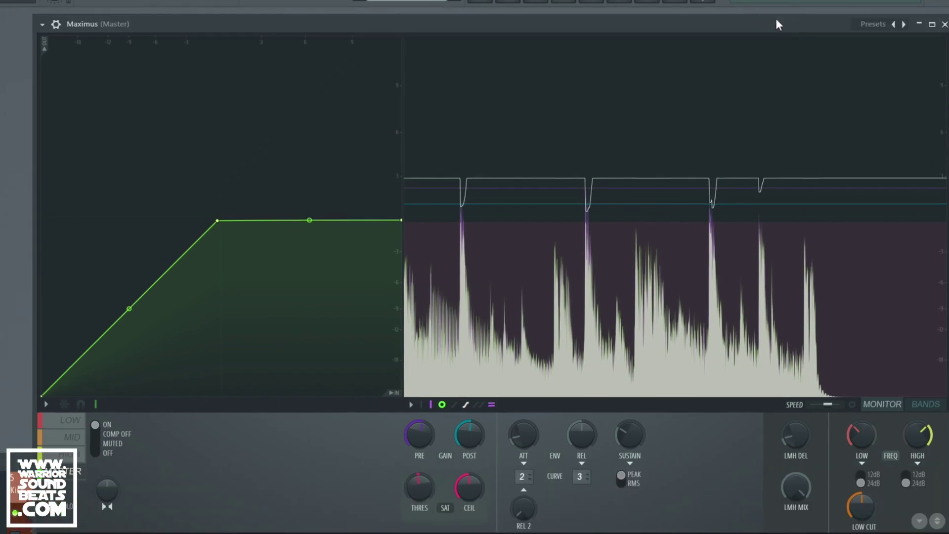